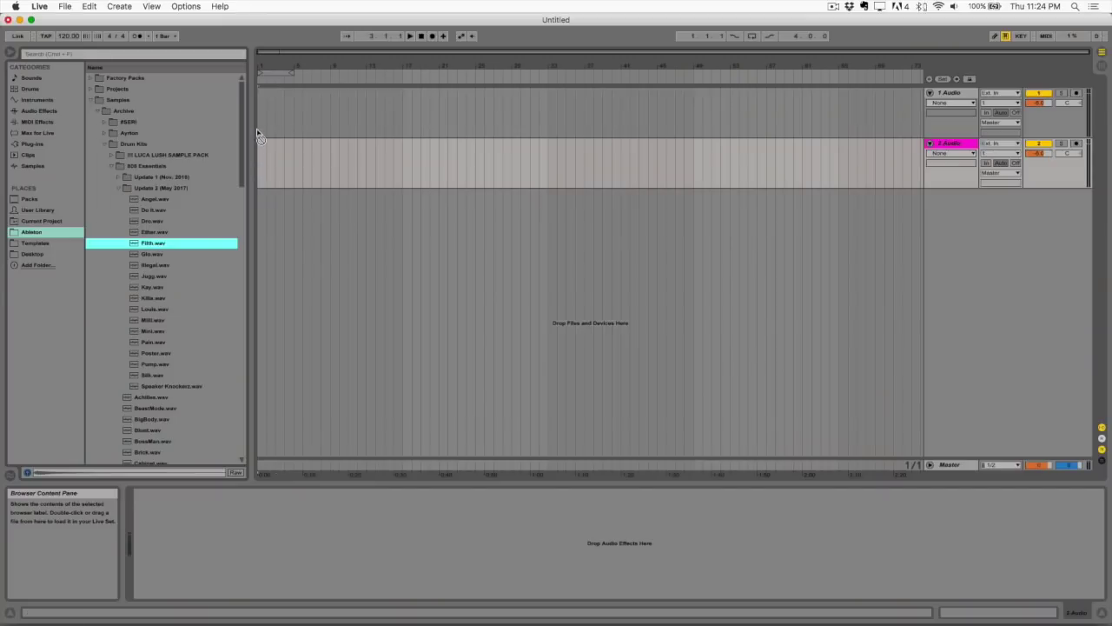
# Place Filth.wav at the start of the first audio track and 808 Kick.wav at the start of the second
pyautogui.moveTo(258, 127); pyautogui.dragTo(258, 127)
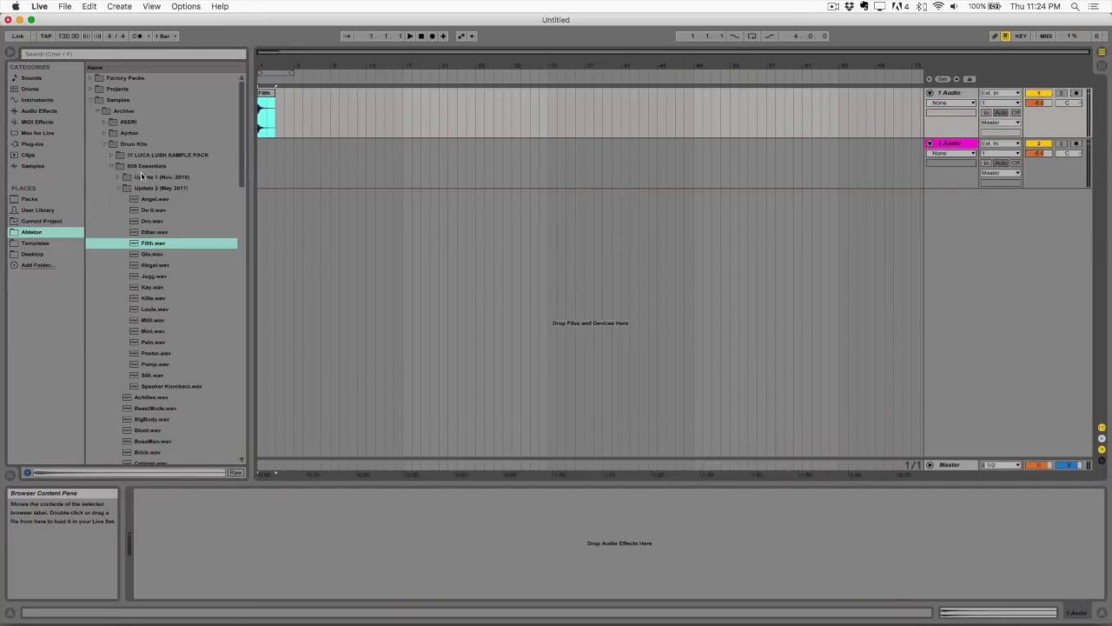
pyautogui.click(119, 187)
pyautogui.click(109, 167)
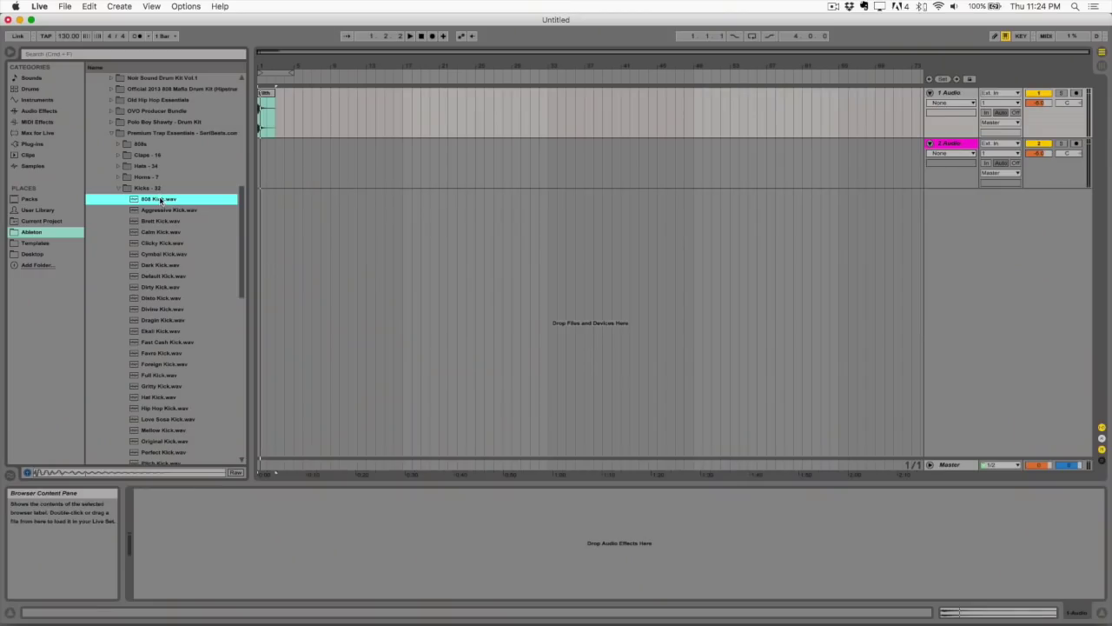
pyautogui.click(266, 113)
pyautogui.press('z')
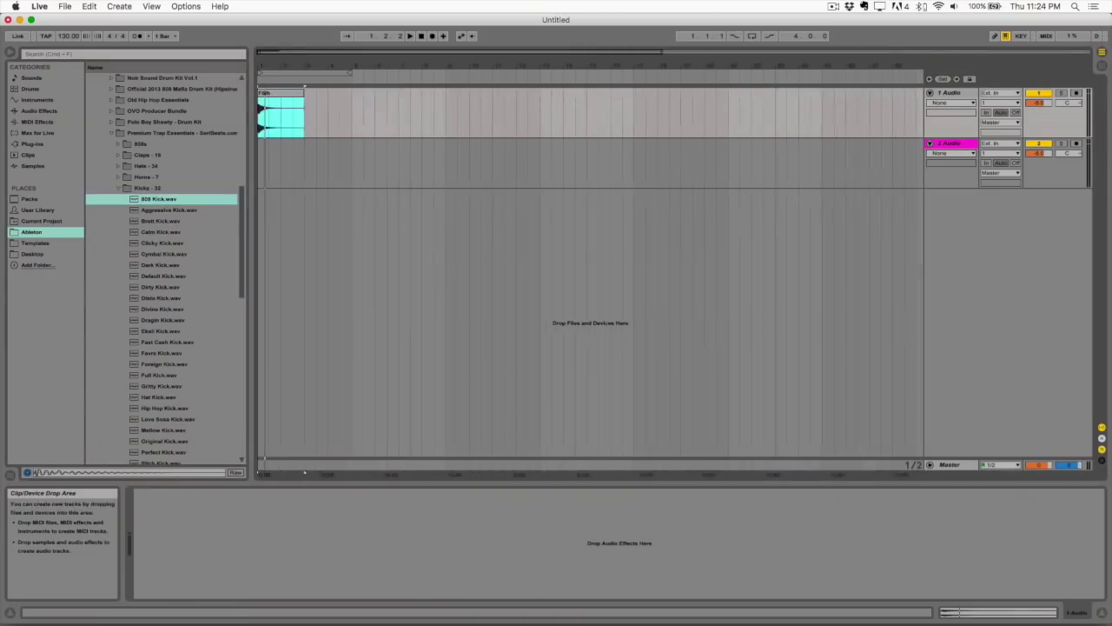
pyautogui.click(174, 198)
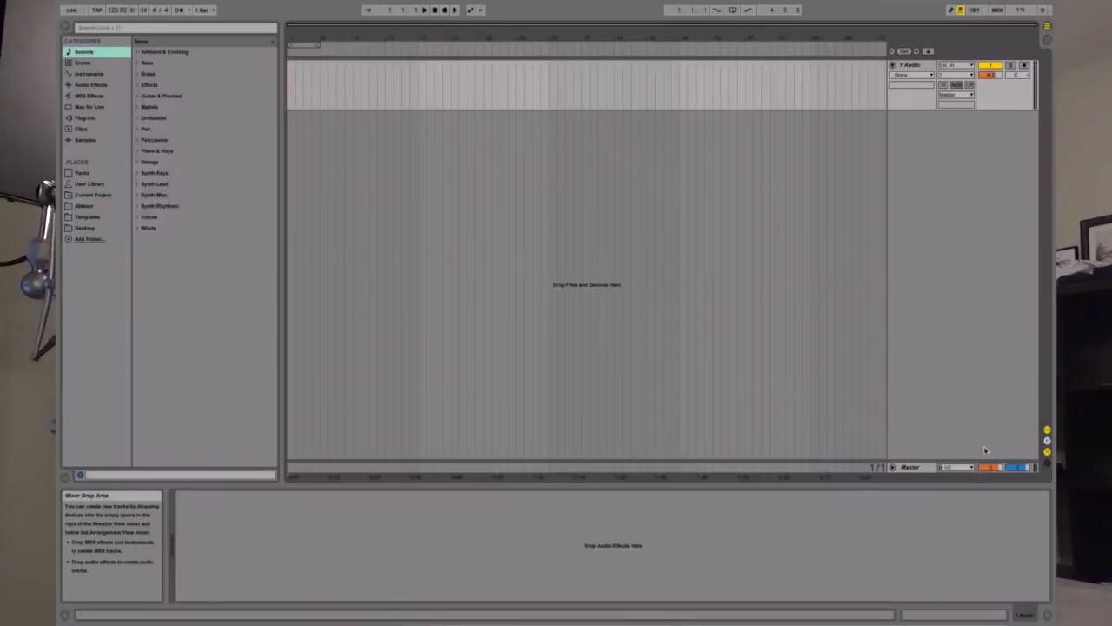
# Show the mixer's track delay controls and shift the C3 note slightly off the start of the MIDI clip
pyautogui.click(1046, 465)
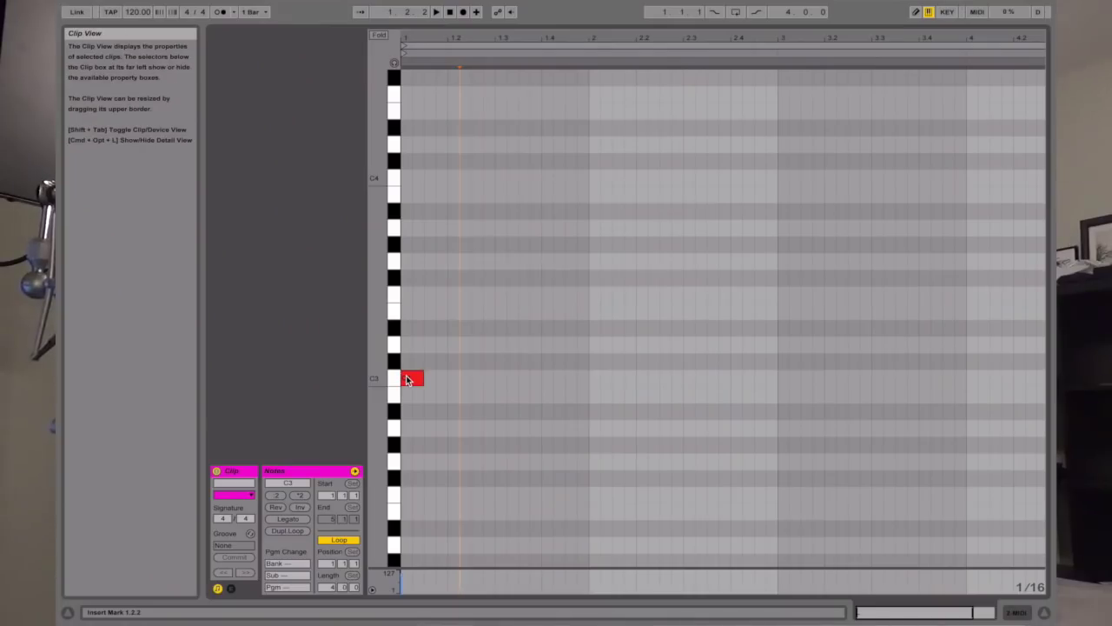
pyautogui.moveTo(520, 47)
pyautogui.mouseDown()
pyautogui.moveTo(521, 70)
pyautogui.moveTo(522, 49)
pyautogui.mouseUp()
pyautogui.moveTo(441, 379); pyautogui.dragTo(477, 389)
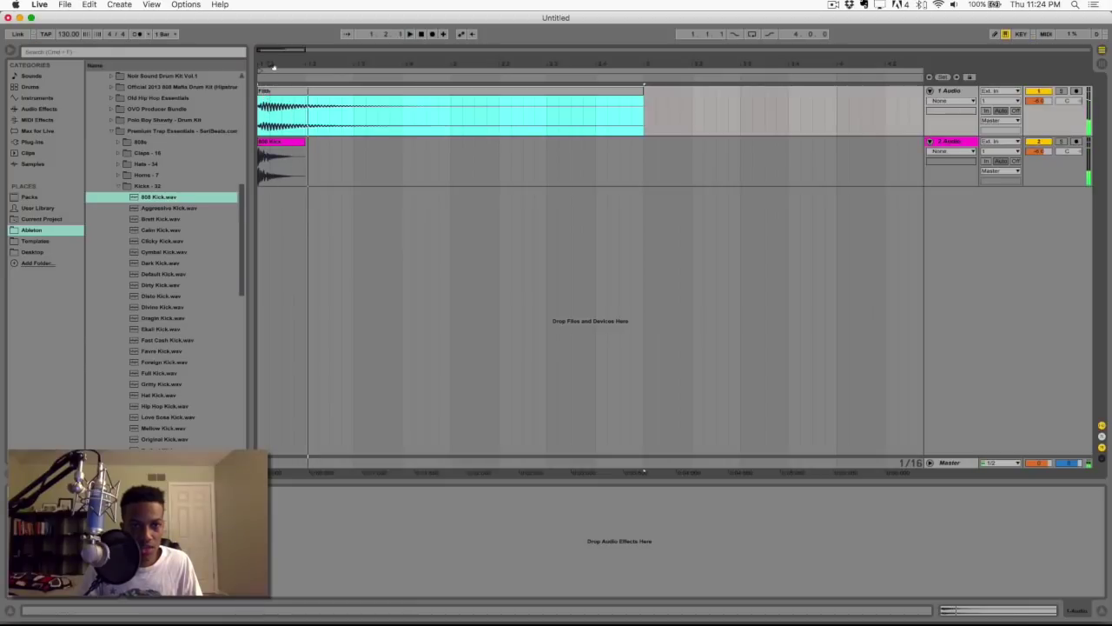
# Delay the 808 Kick clip so it starts slightly after the Filth 808, and audition both together
pyautogui.moveTo(273, 67); pyautogui.dragTo(299, 104)
pyautogui.click(273, 145)
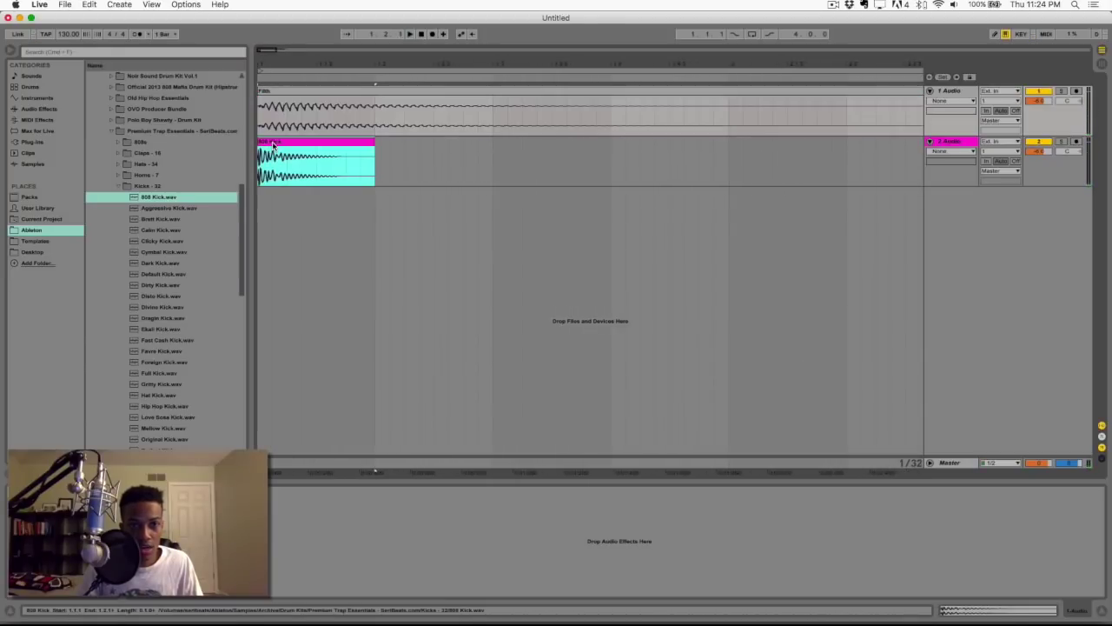
pyautogui.moveTo(297, 146); pyautogui.dragTo(266, 156)
pyautogui.click(259, 154)
pyautogui.press('space')
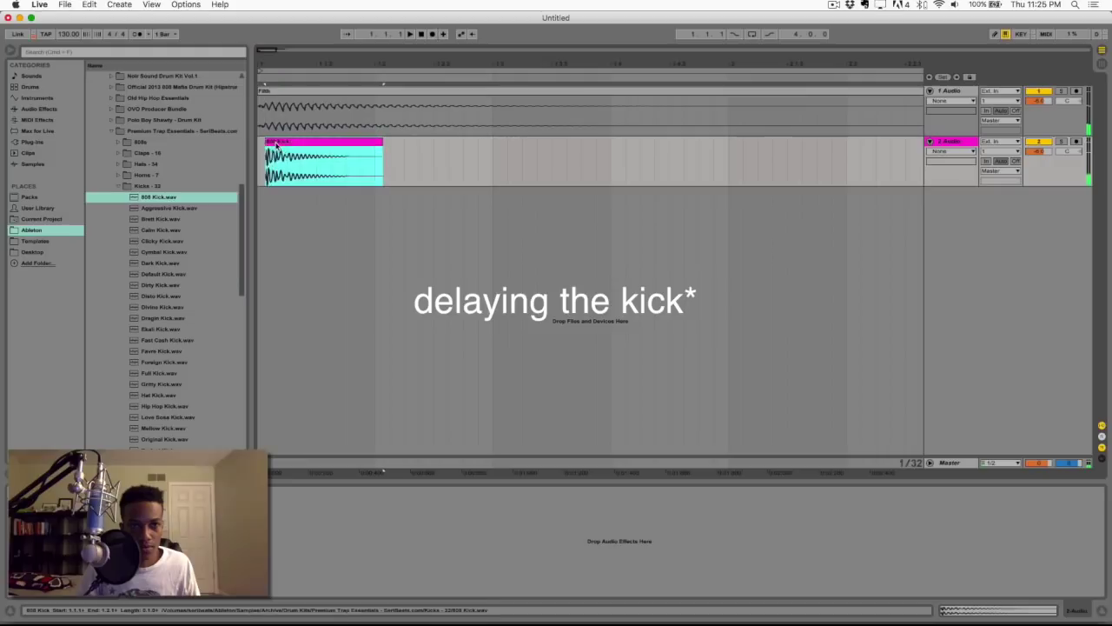
pyautogui.click(260, 159)
pyautogui.press('space')
# Nudge the 808 Kick clip a little further along the timeline and play the layered sounds again
pyautogui.click(279, 145)
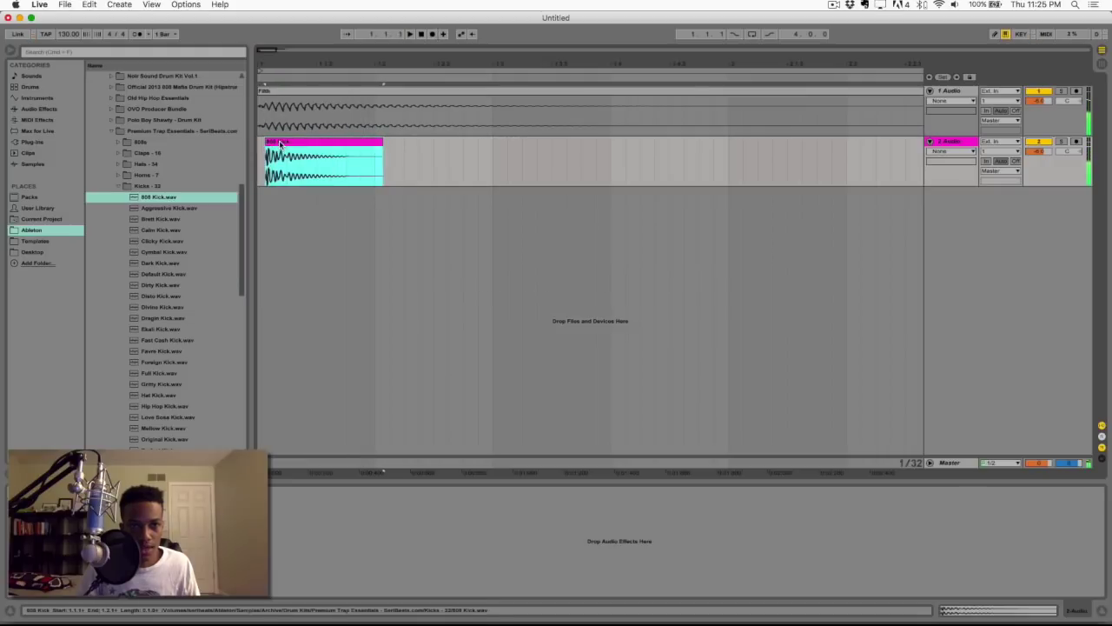
pyautogui.moveTo(281, 145); pyautogui.dragTo(285, 144)
pyautogui.click(263, 156)
pyautogui.press('space')
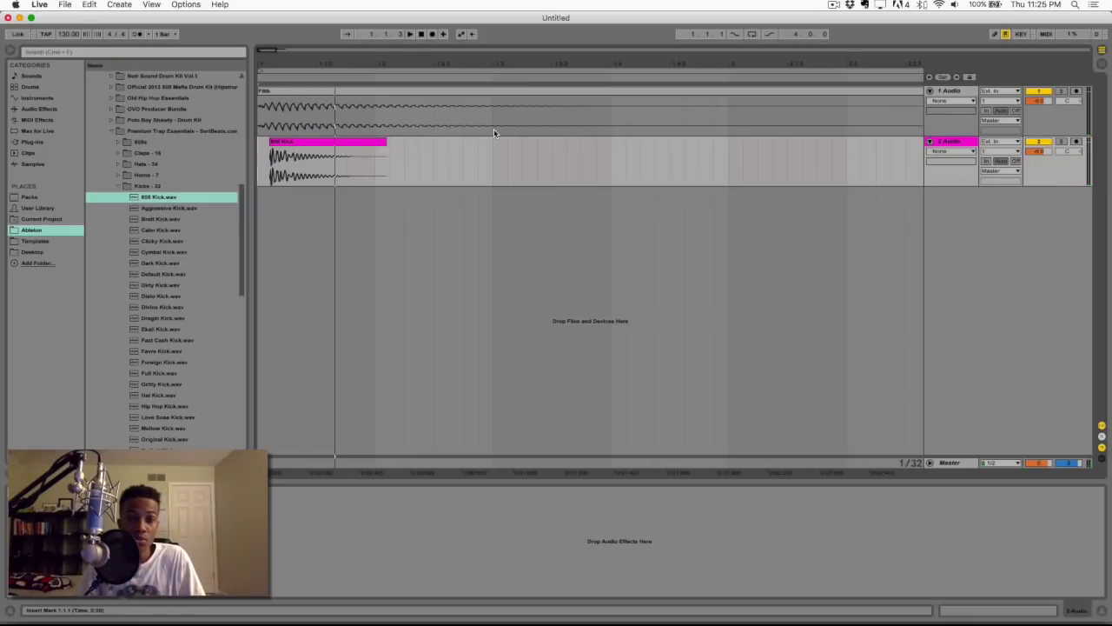
# Add EQ Eight to the kick track and enable its eighth band as a high-cut filter
pyautogui.click(366, 152)
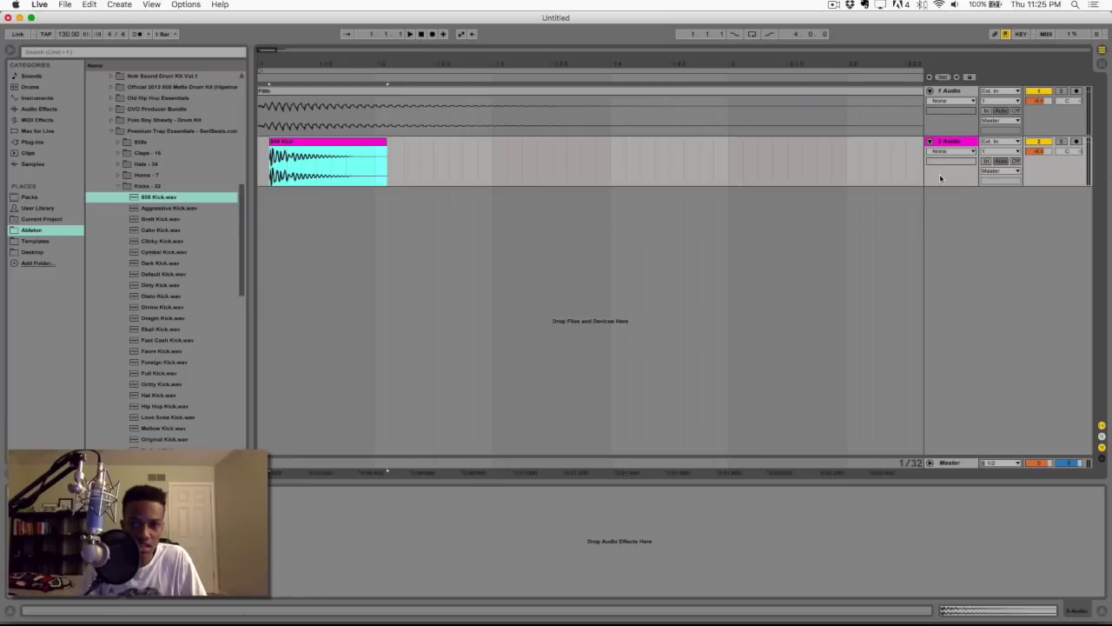
pyautogui.click(956, 151)
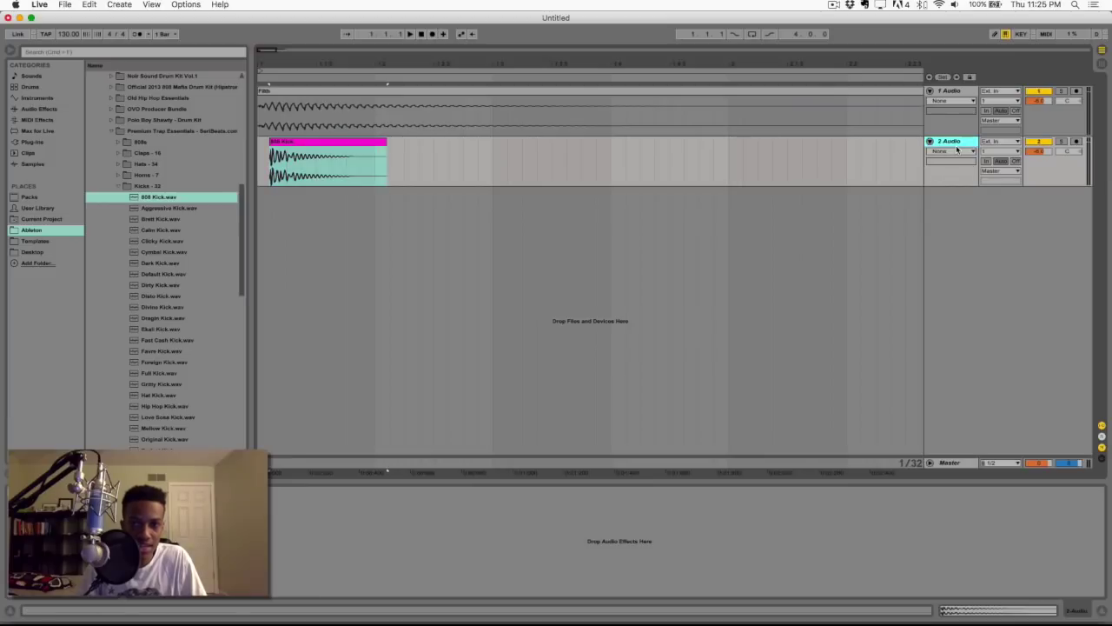
pyautogui.click(43, 109)
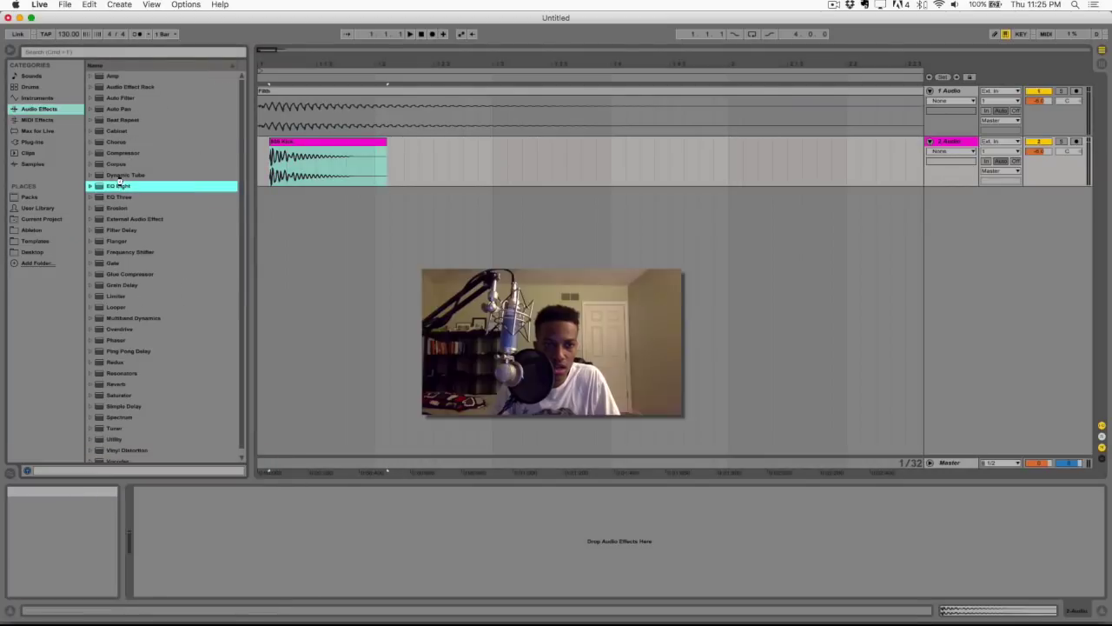
pyautogui.doubleClick(120, 185)
pyautogui.click(363, 591)
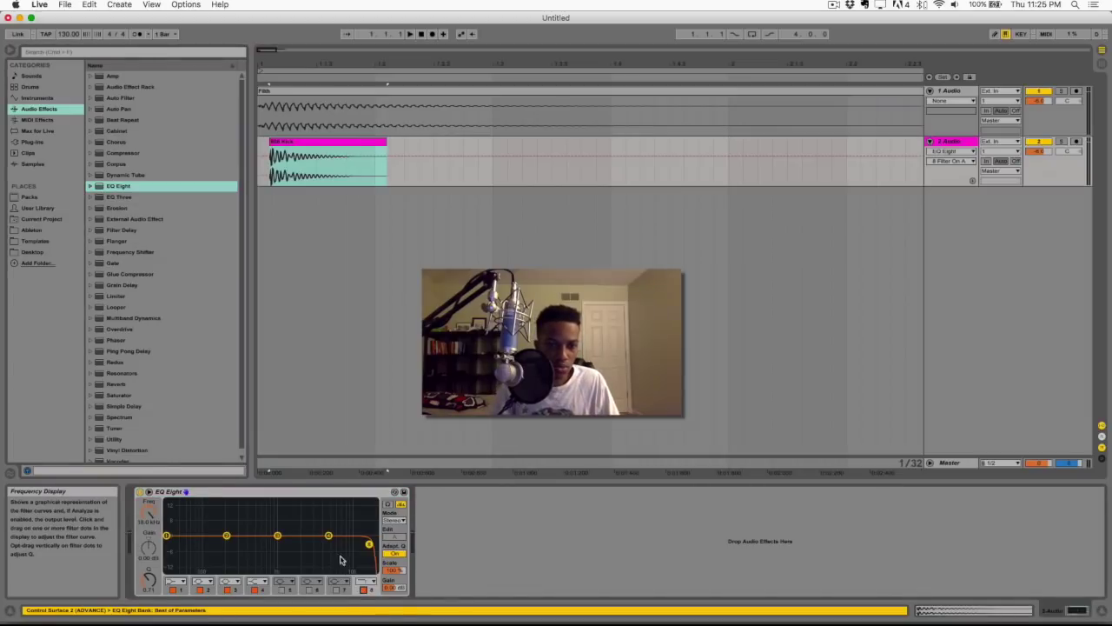
# Lower EQ Eight's eighth-band high cut to a point between 1 kHz and 10 kHz, auditioning the kick with the 808
pyautogui.moveTo(370, 544); pyautogui.dragTo(367, 542)
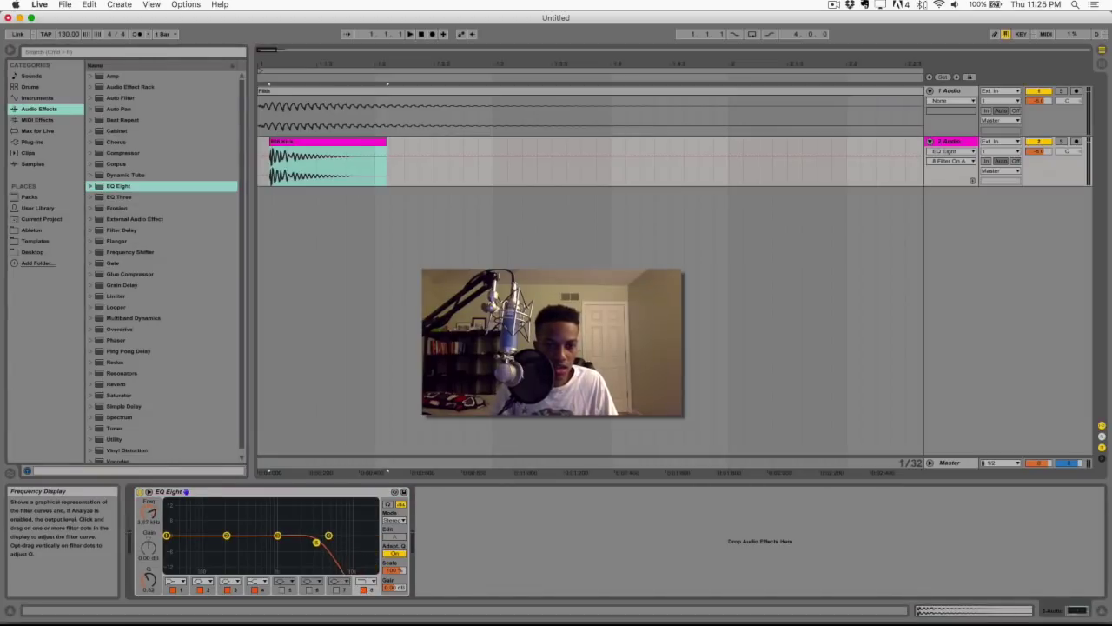
pyautogui.press('space')
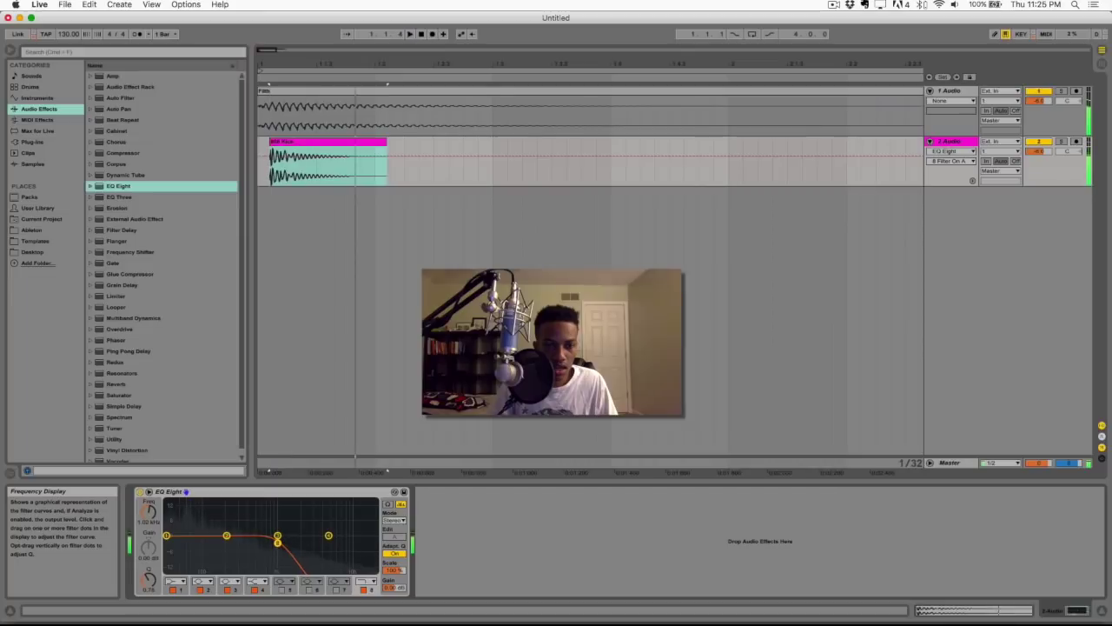
pyautogui.moveTo(278, 542); pyautogui.dragTo(274, 545)
pyautogui.press('space')
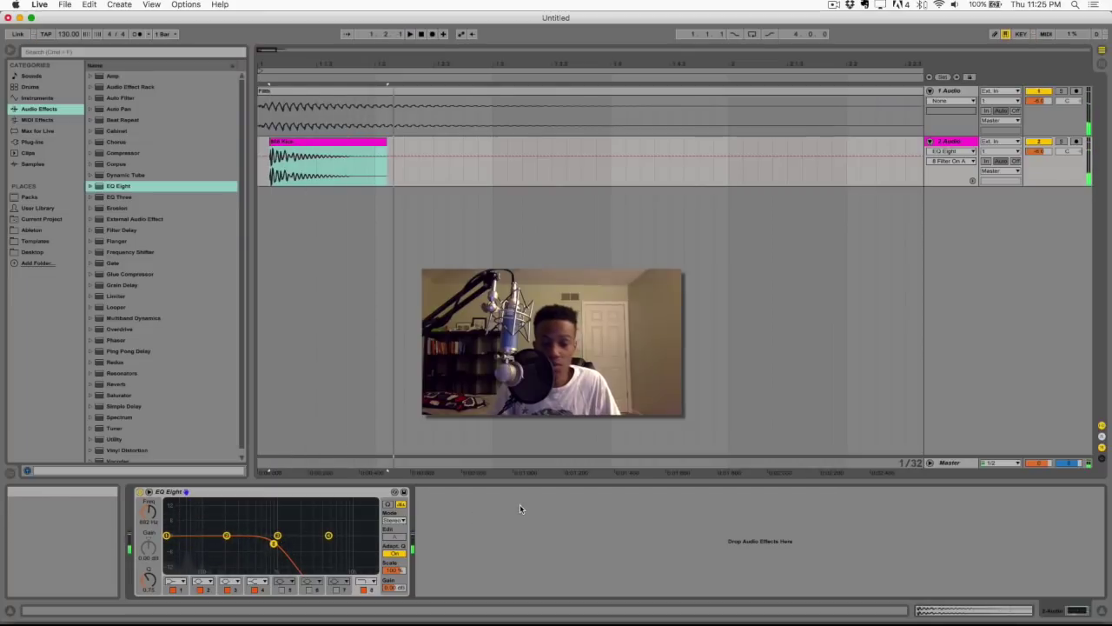
pyautogui.click(262, 153)
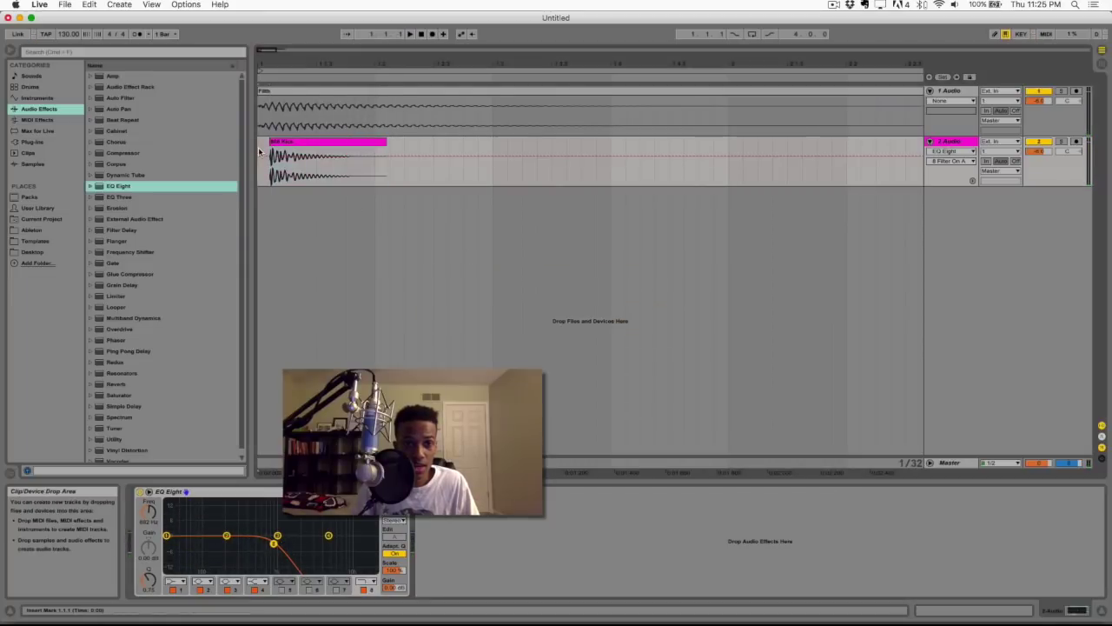
pyautogui.press('space')
pyautogui.moveTo(274, 543); pyautogui.dragTo(308, 549)
pyautogui.press('space')
# Move EQ Eight's second band on the kick track to 457 Hz with a gain of -0.12 dB
pyautogui.press('space')
pyautogui.moveTo(227, 535); pyautogui.dragTo(252, 535)
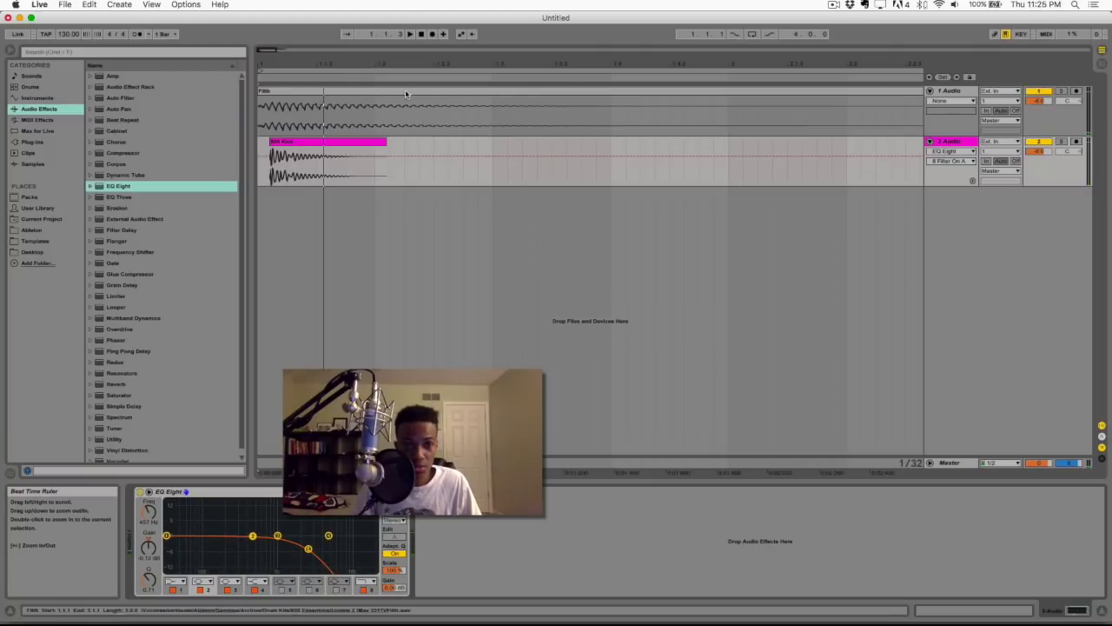
pyautogui.click(337, 140)
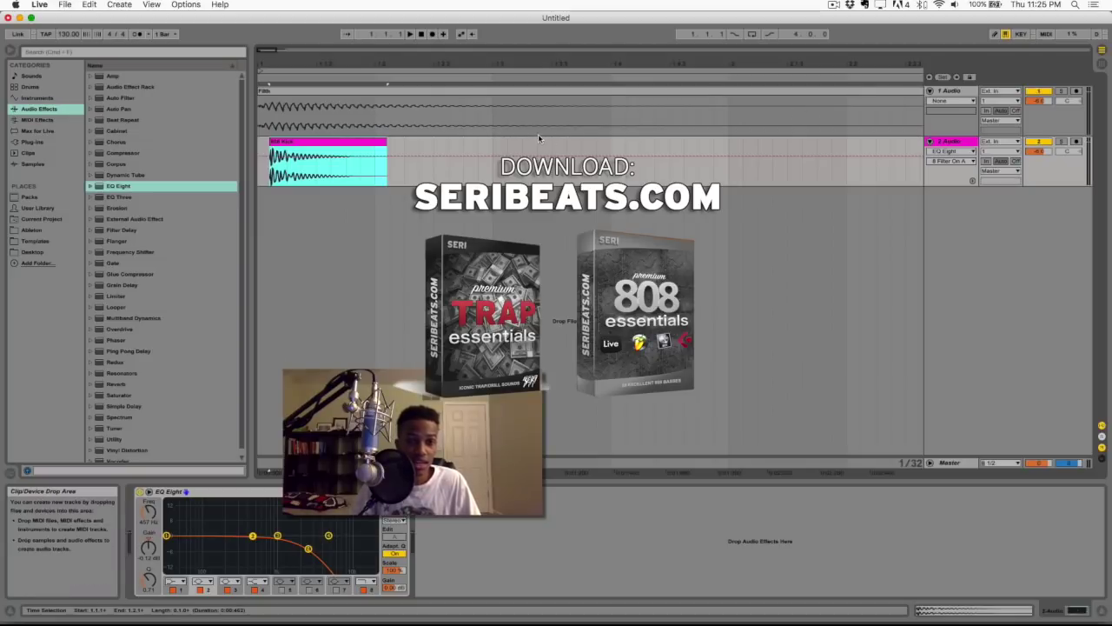
# Remove the Filth clip from the first track and audition 808 samples from Pain.wav to Jugg.wav in the Update 2 (May 2017) folder
pyautogui.click(386, 93)
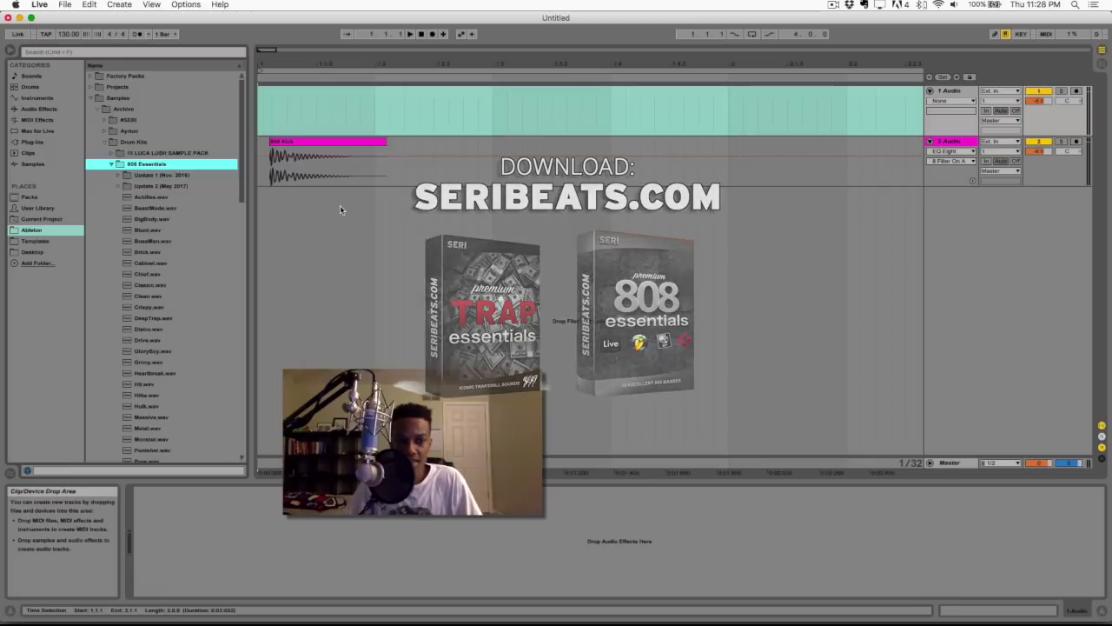
pyautogui.click(125, 186)
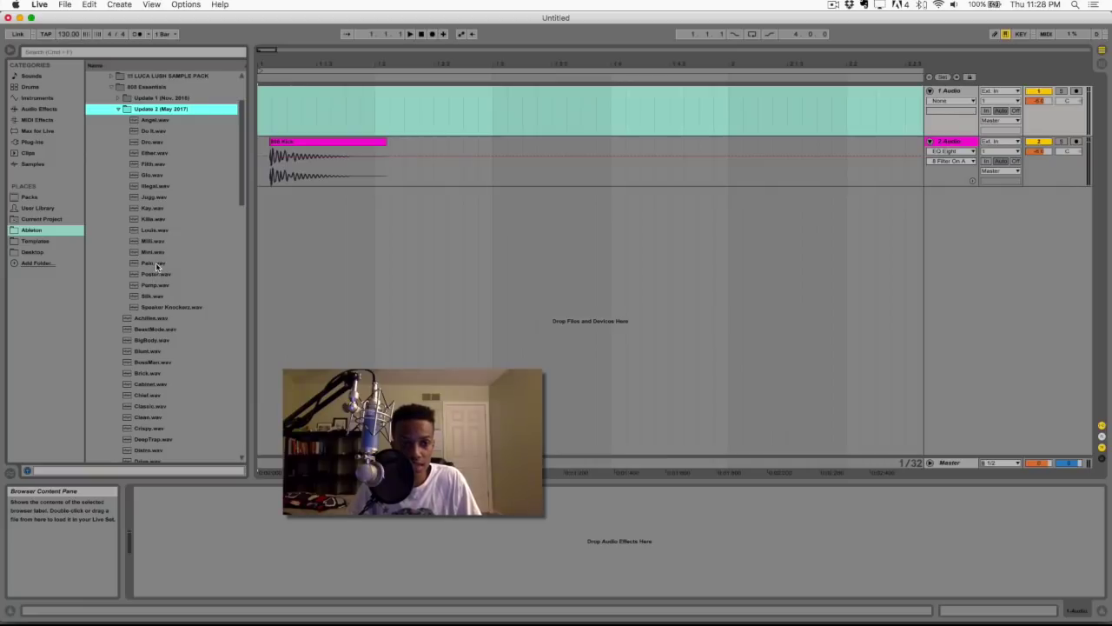
pyautogui.click(156, 263)
pyautogui.click(161, 275)
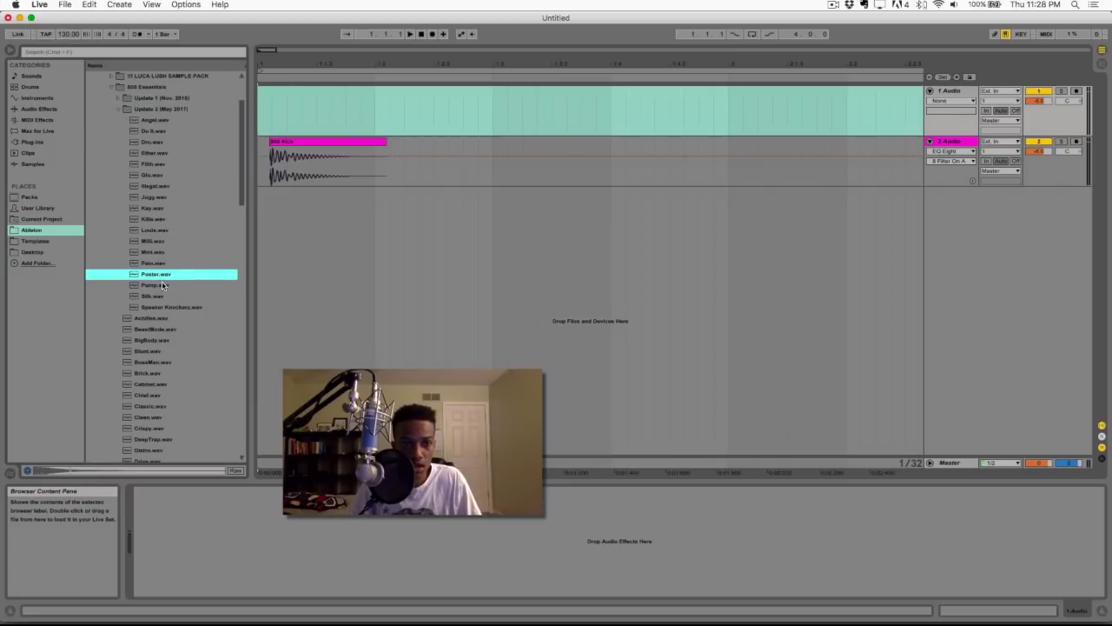
pyautogui.click(162, 285)
pyautogui.click(161, 295)
pyautogui.click(164, 240)
pyautogui.click(163, 229)
pyautogui.click(164, 219)
pyautogui.click(162, 207)
pyautogui.click(162, 197)
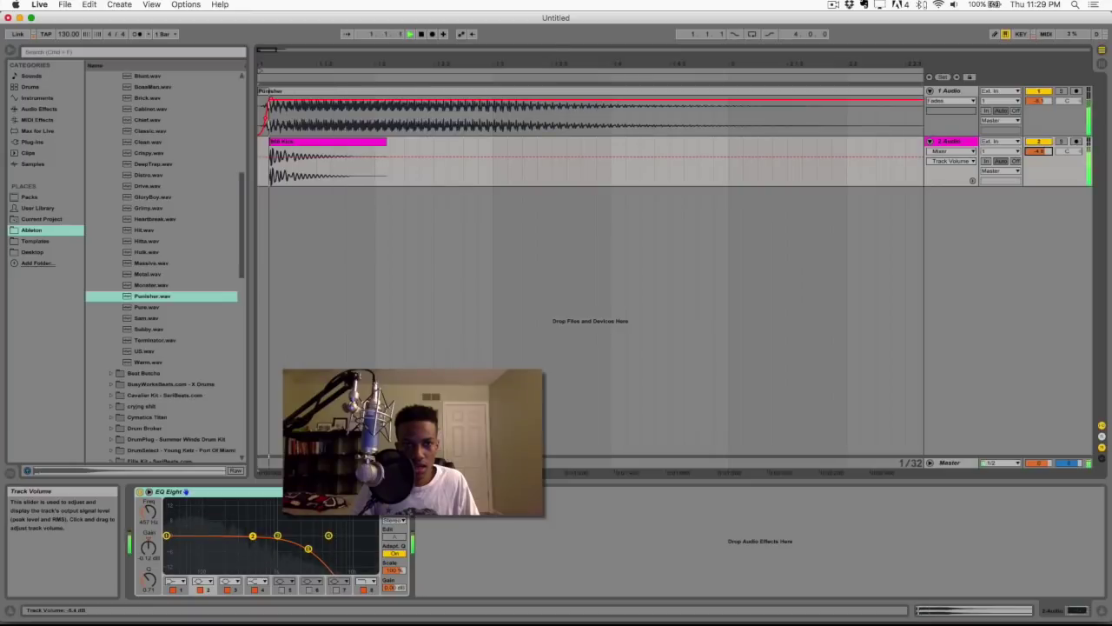
# Shorten the 808 Kick clip to under half its length with a fade-out across it, and audition it with the Punisher 808
pyautogui.click(328, 141)
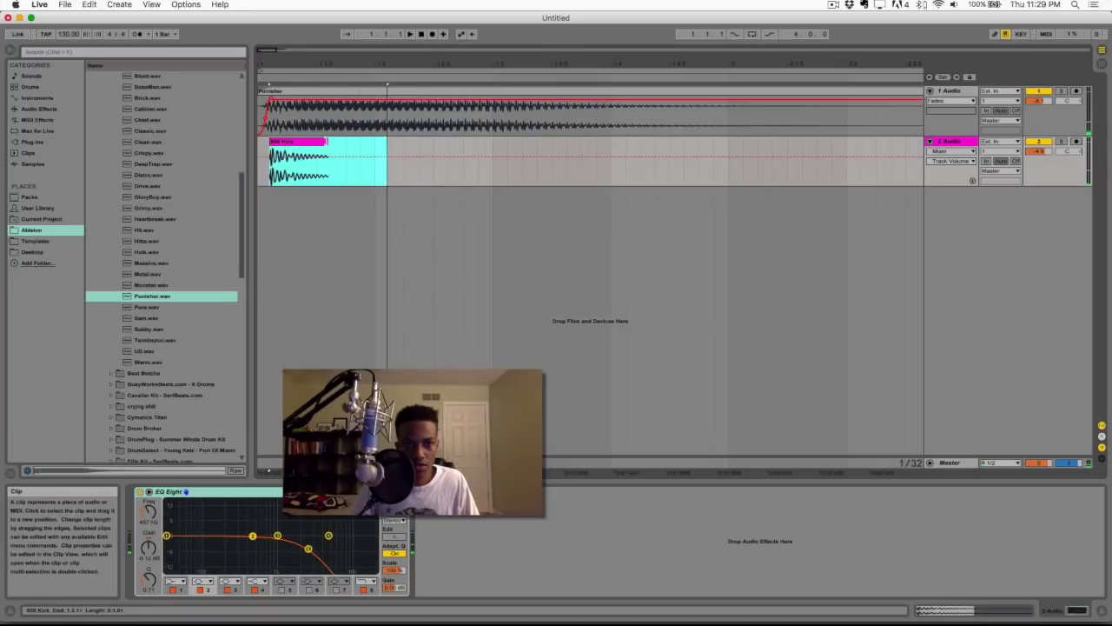
pyautogui.click(317, 154)
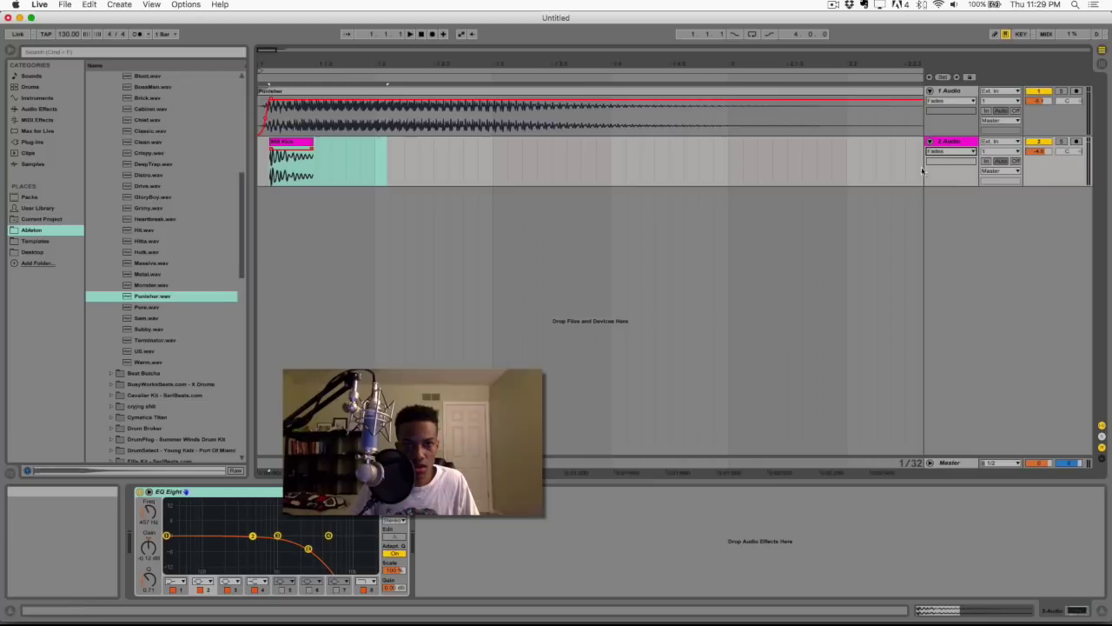
pyautogui.click(262, 173)
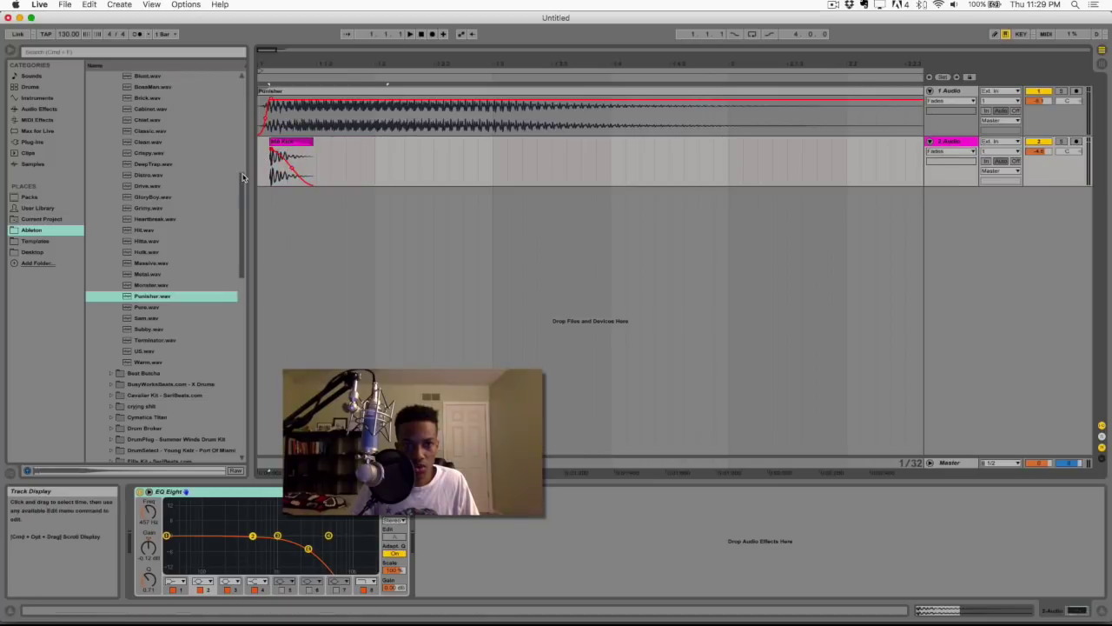
pyautogui.press('space')
pyautogui.press('space')
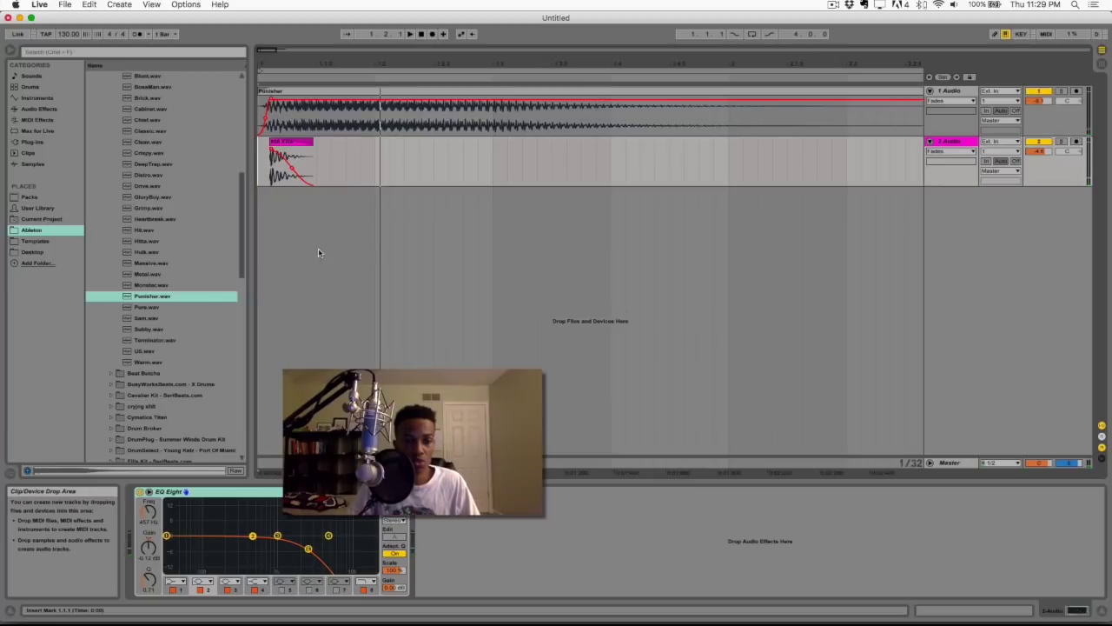
# Replace the Punisher clip with the Terminator 808 on the first track and the 808 Kick with Favre Kick.wav on the second
pyautogui.click(396, 94)
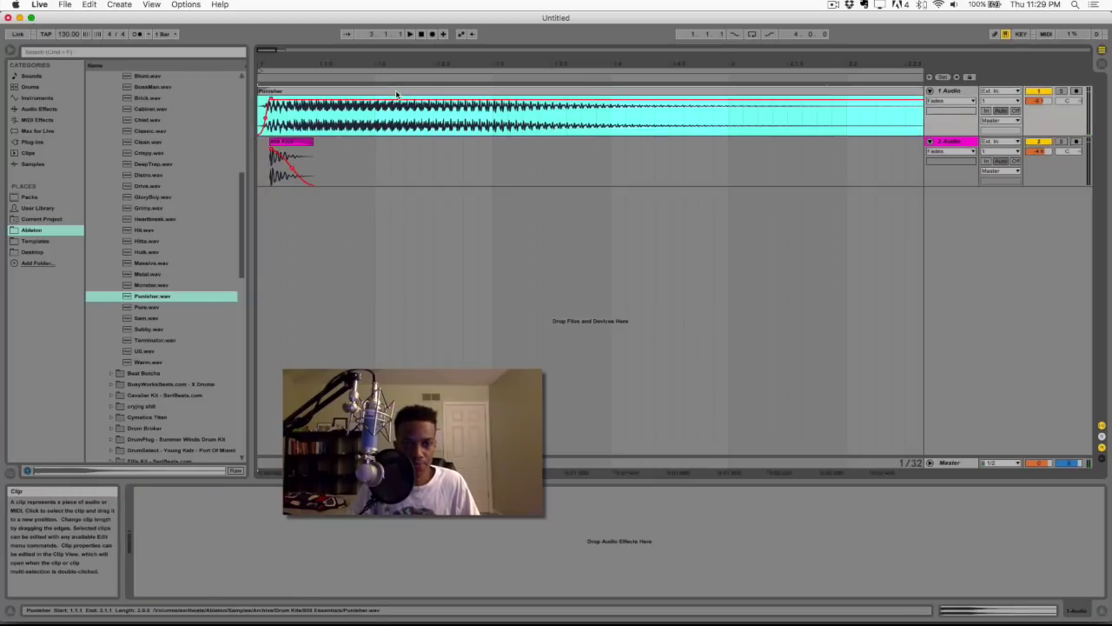
pyautogui.press('super+z')
pyautogui.scroll(-5, 148, 350)
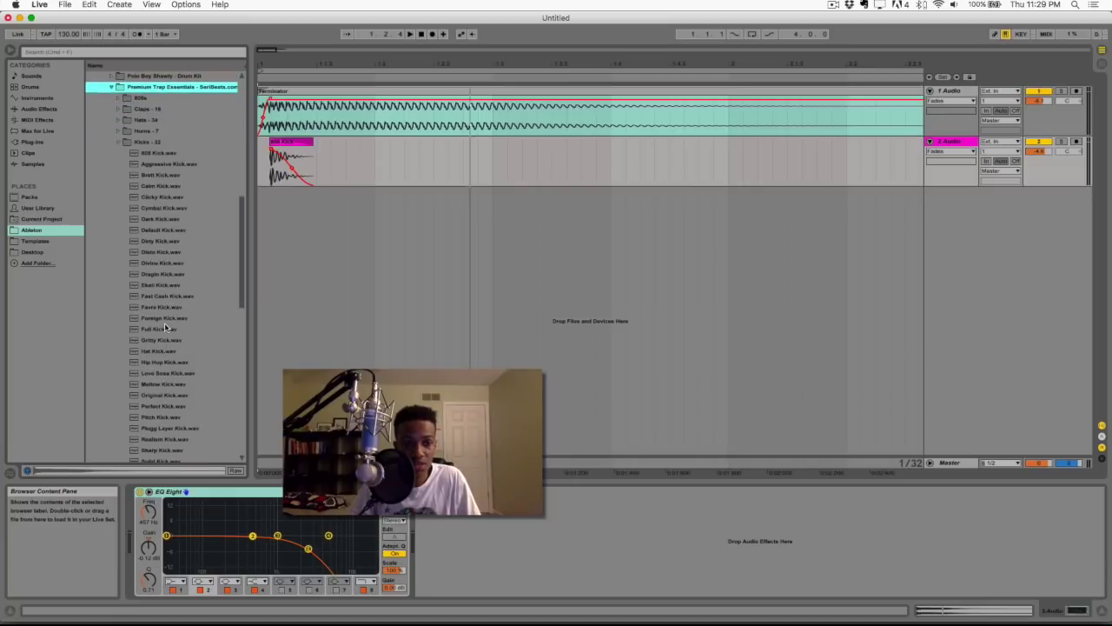
pyautogui.click(165, 309)
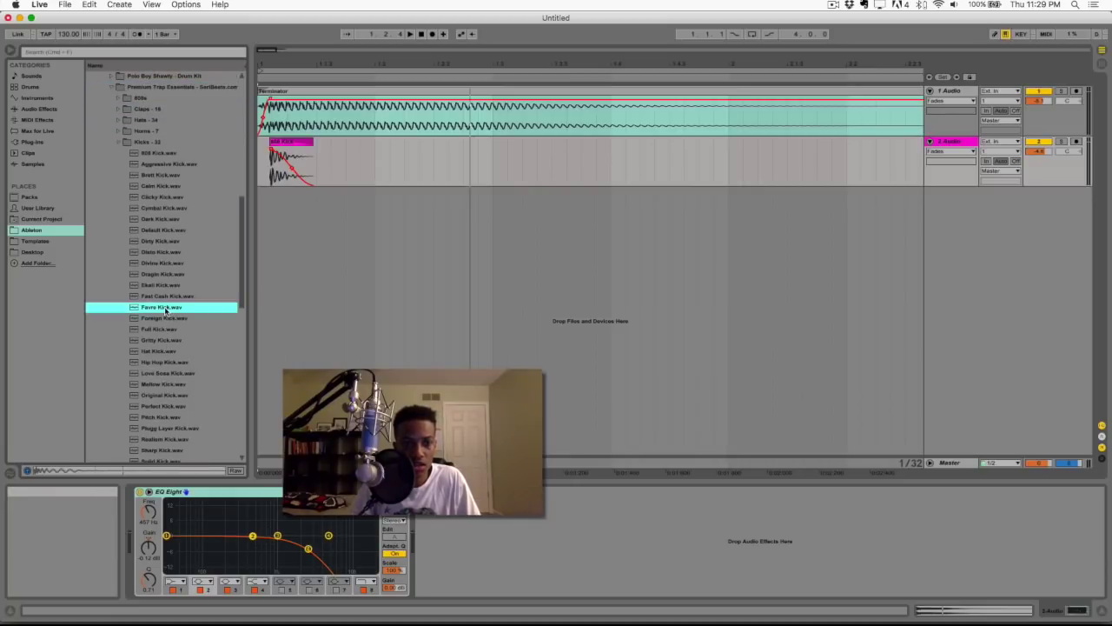
pyautogui.moveTo(157, 310); pyautogui.dragTo(271, 184)
# Align the Favre Kick clip to start slightly after the beginning of the Terminator 808 and play both together
pyautogui.click(268, 153)
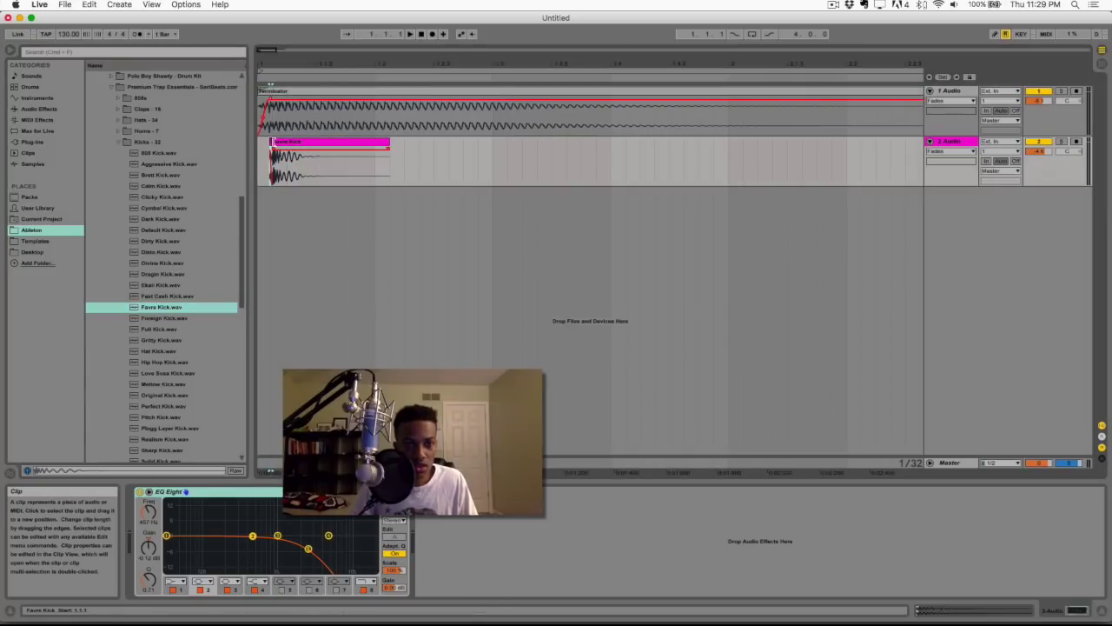
pyautogui.click(269, 143)
pyautogui.moveTo(271, 144); pyautogui.dragTo(282, 146)
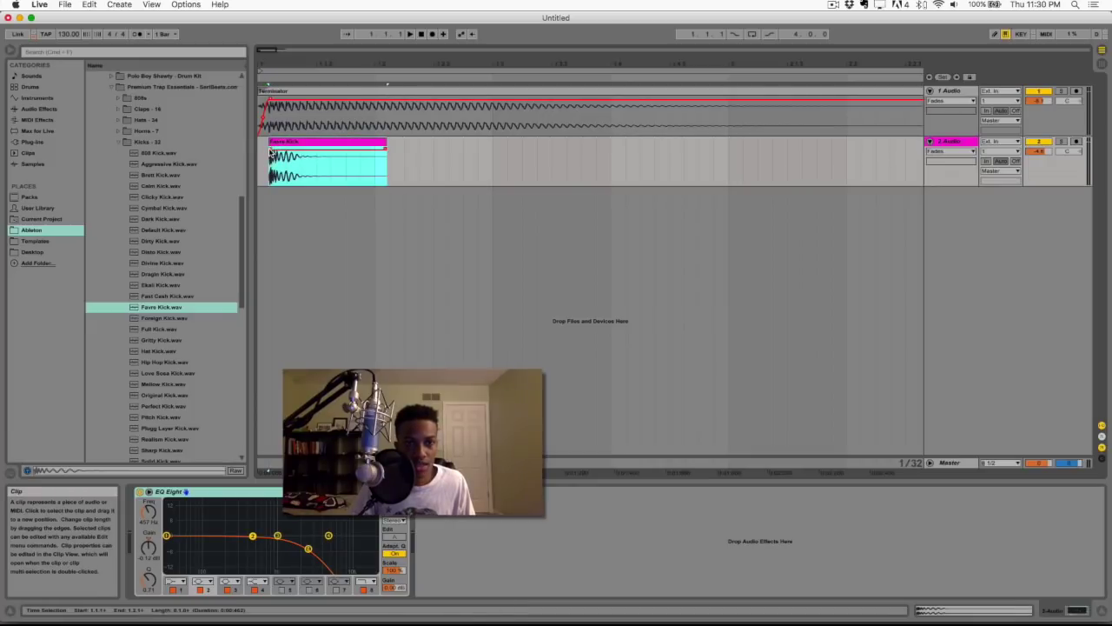
pyautogui.click(261, 157)
pyautogui.press('space')
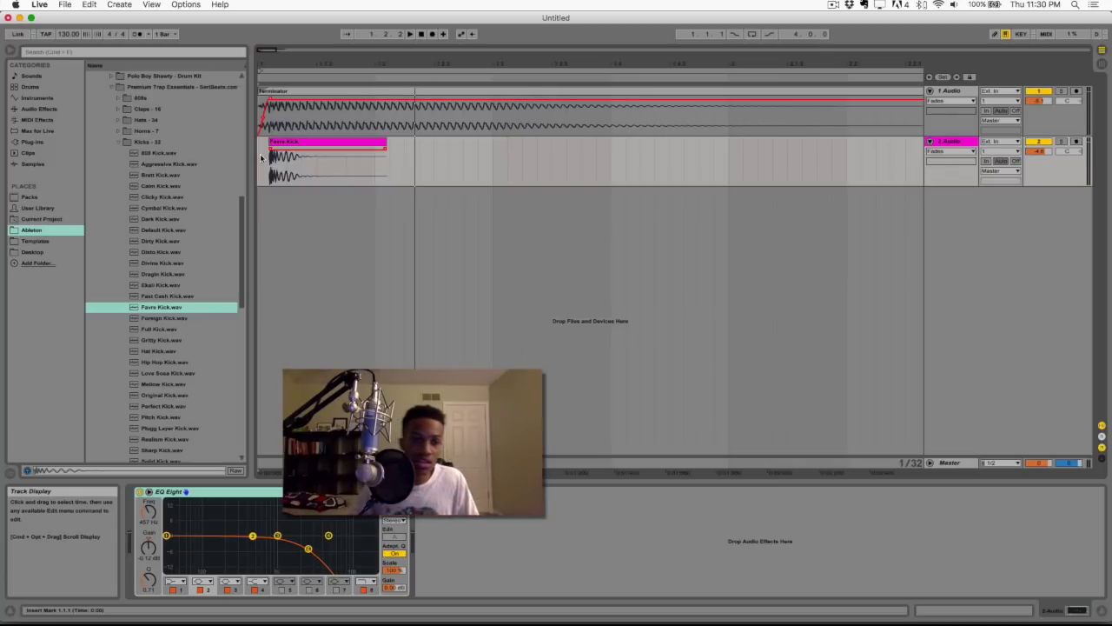
pyautogui.press('space')
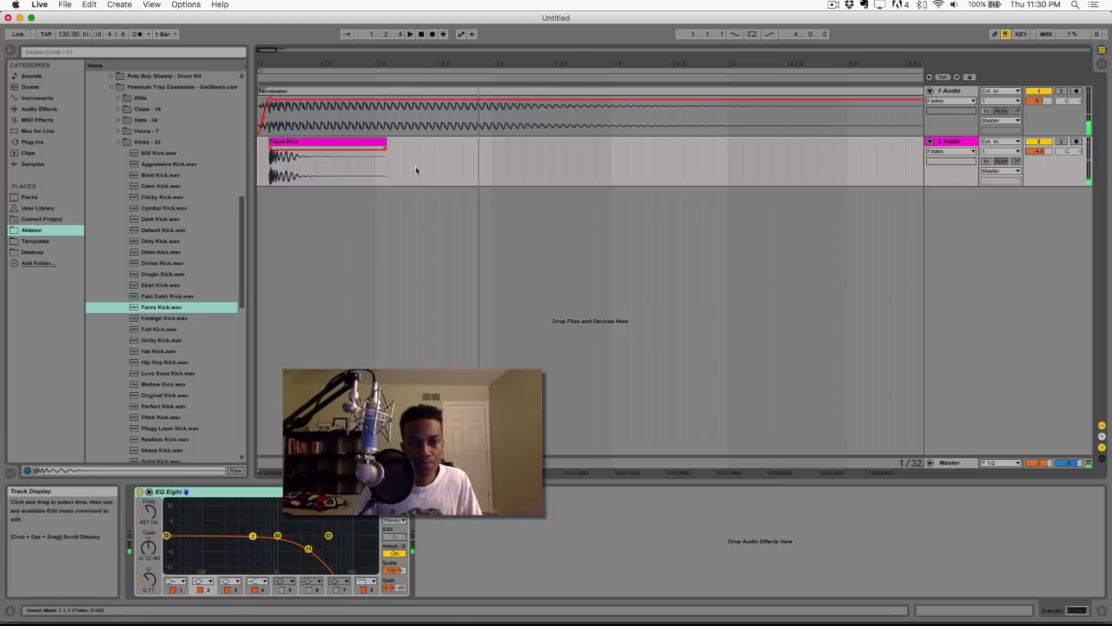
# Replace the Favre Kick clip with Aggressive Kick.wav starting slightly after the Terminator 808's beginning, and play both together
pyautogui.click(331, 163)
pyautogui.press('space')
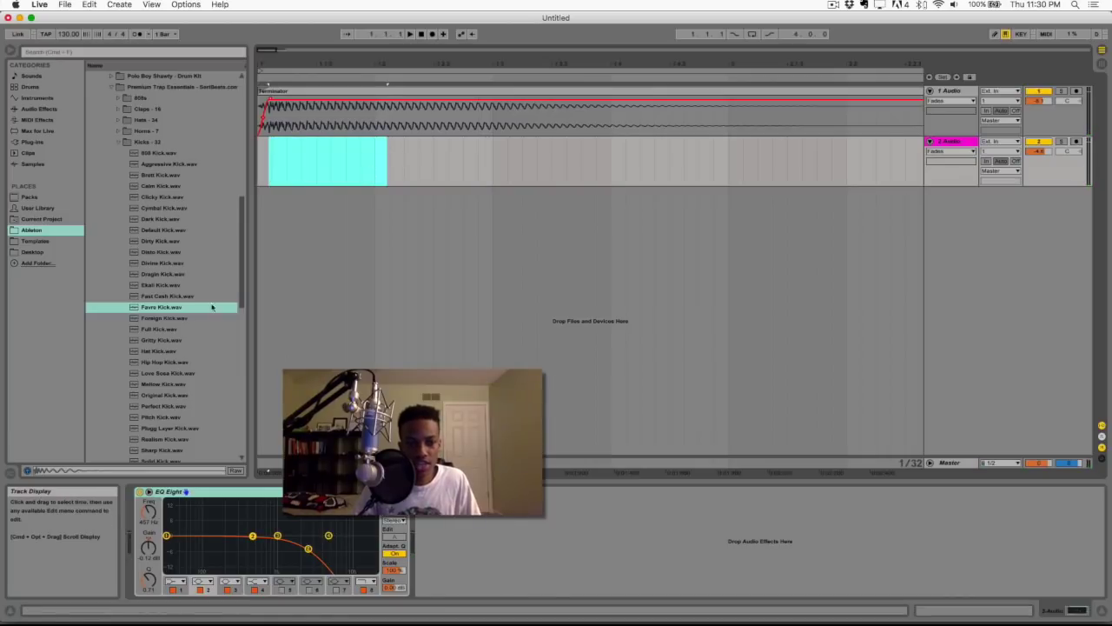
pyautogui.scroll(-5, 185, 376)
pyautogui.scroll(5, 177, 318)
pyautogui.moveTo(170, 175); pyautogui.dragTo(274, 176)
pyautogui.press('space')
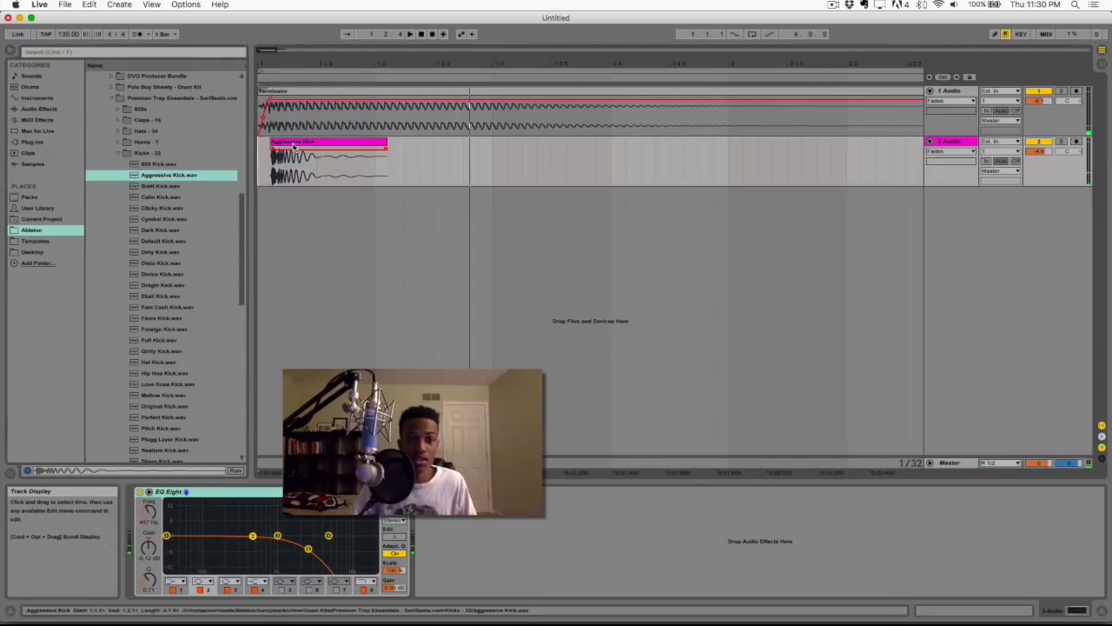
pyautogui.click(293, 146)
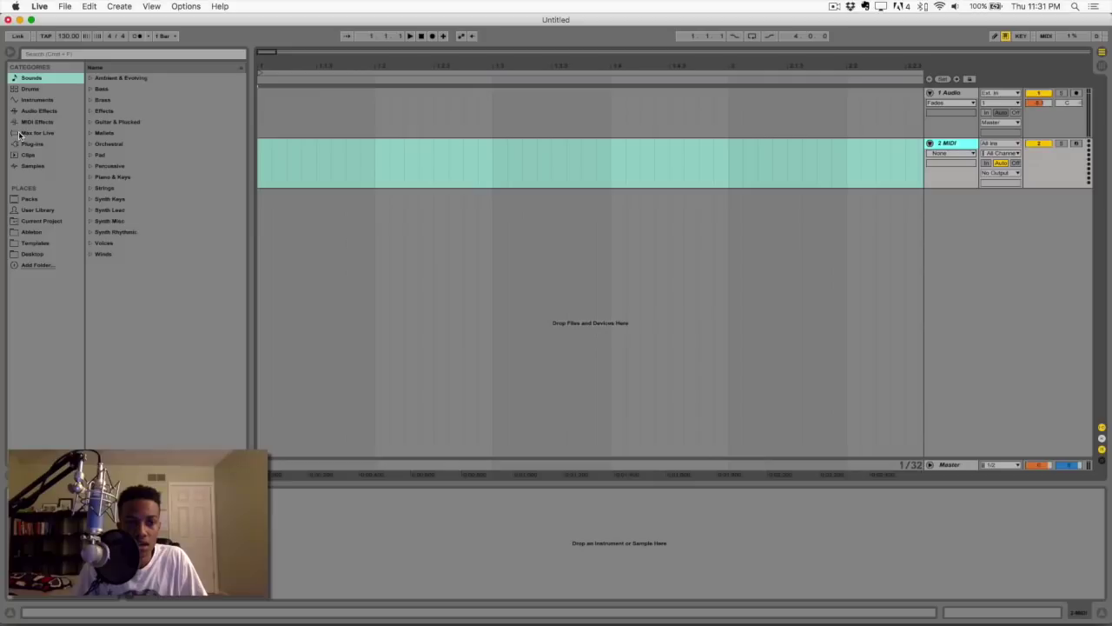
# Load the Massive VST instrument on the MIDI track and adjust oscillator 1's Sin-Squ wavetable position
pyautogui.click(32, 144)
pyautogui.moveTo(126, 162); pyautogui.dragTo(278, 158)
pyautogui.click(332, 169)
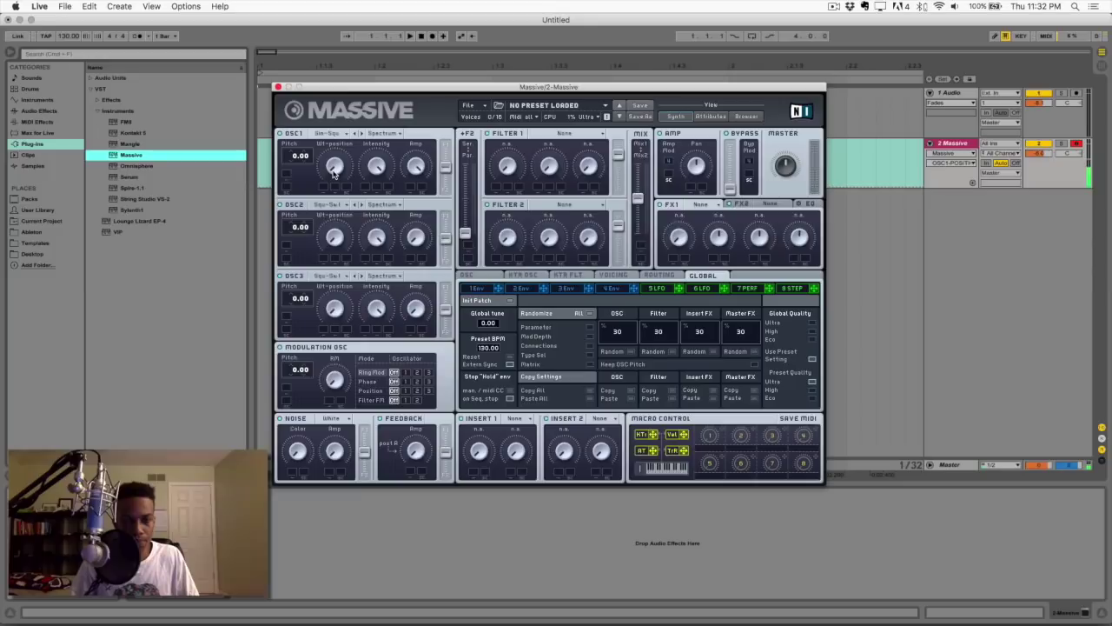
pyautogui.moveTo(335, 171); pyautogui.dragTo(341, 149)
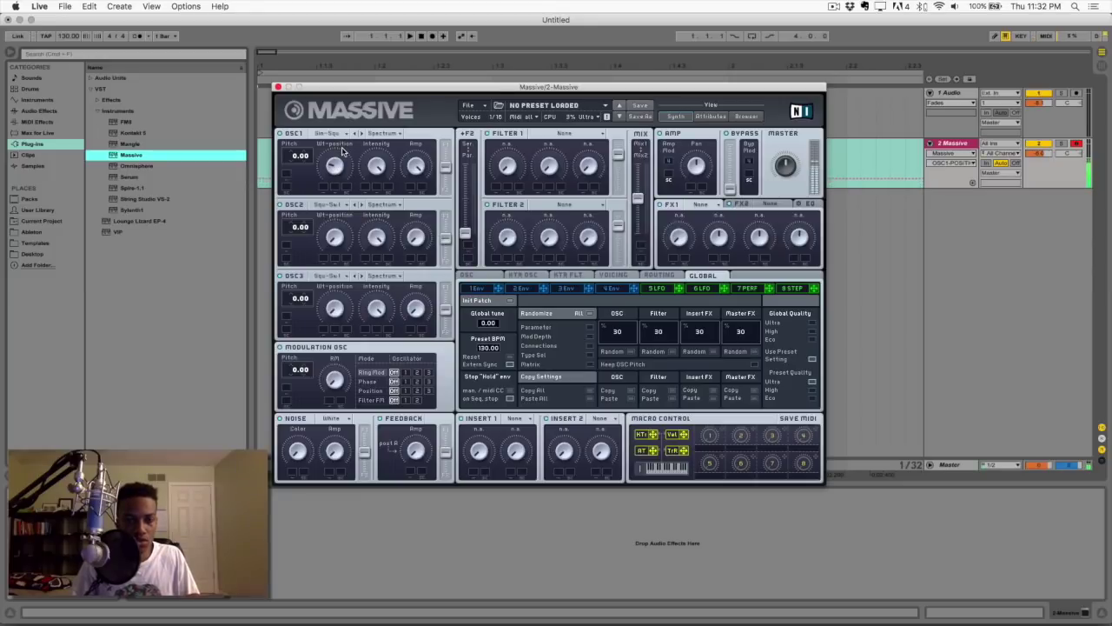
# Set Massive's FX1 effect to Classic Tube and adjust its dry/wet mix and drive
pyautogui.scroll(-1, 687, 201)
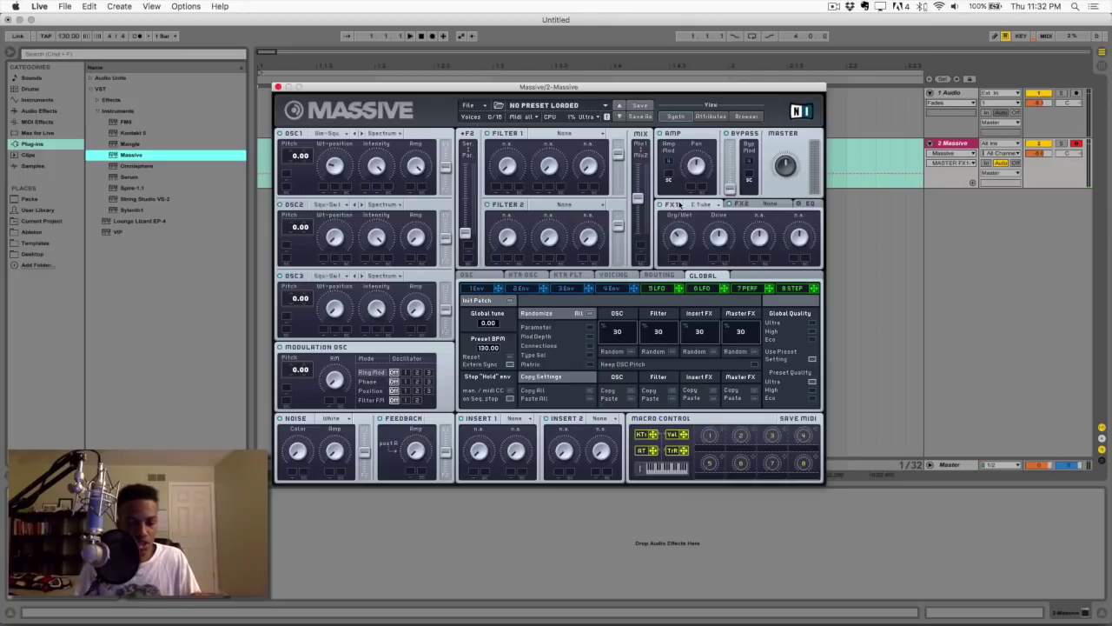
pyautogui.scroll(-1, 721, 236)
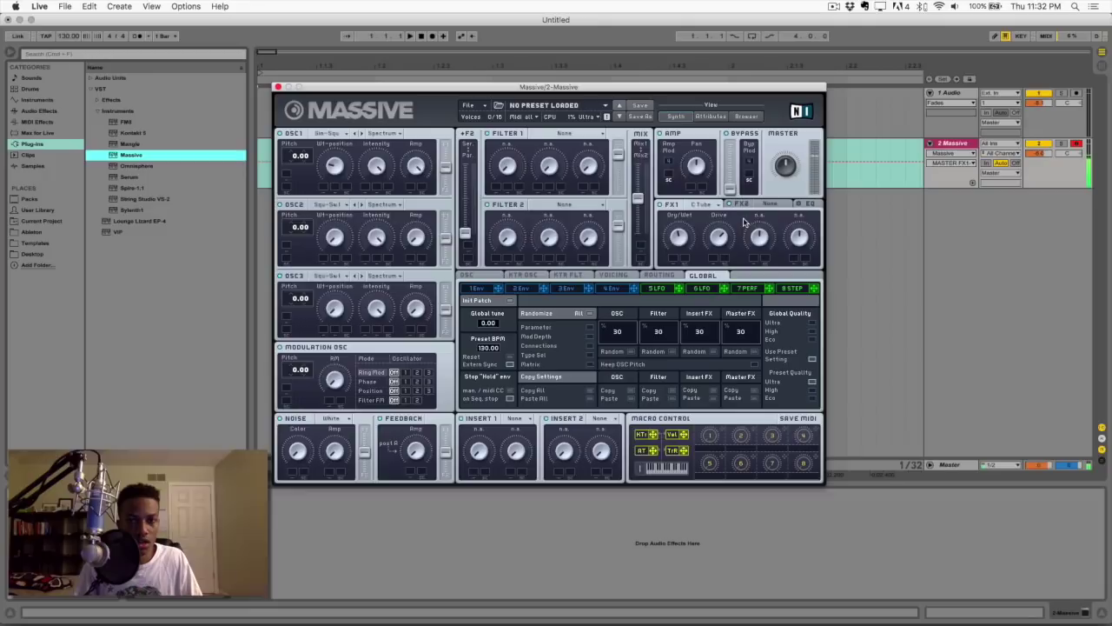
pyautogui.scroll(-1, 681, 248)
# Modulate oscillator 1's pitch with envelope 3 by 28.00, shortening the envelope's decay and lowering its decay level to zero
pyautogui.click(564, 290)
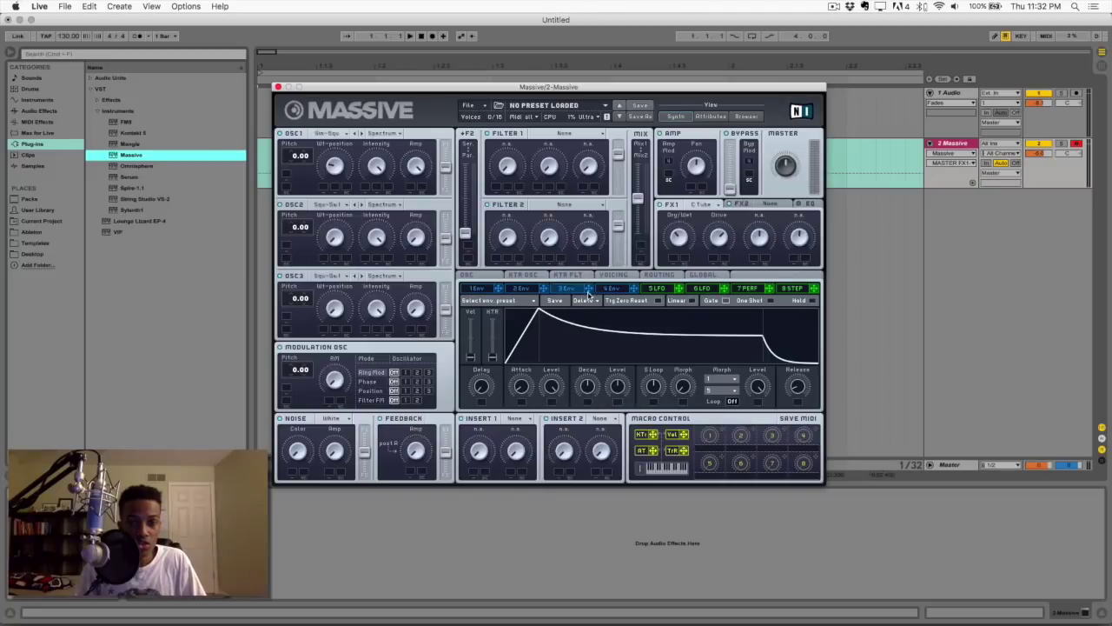
pyautogui.moveTo(585, 290); pyautogui.dragTo(326, 147)
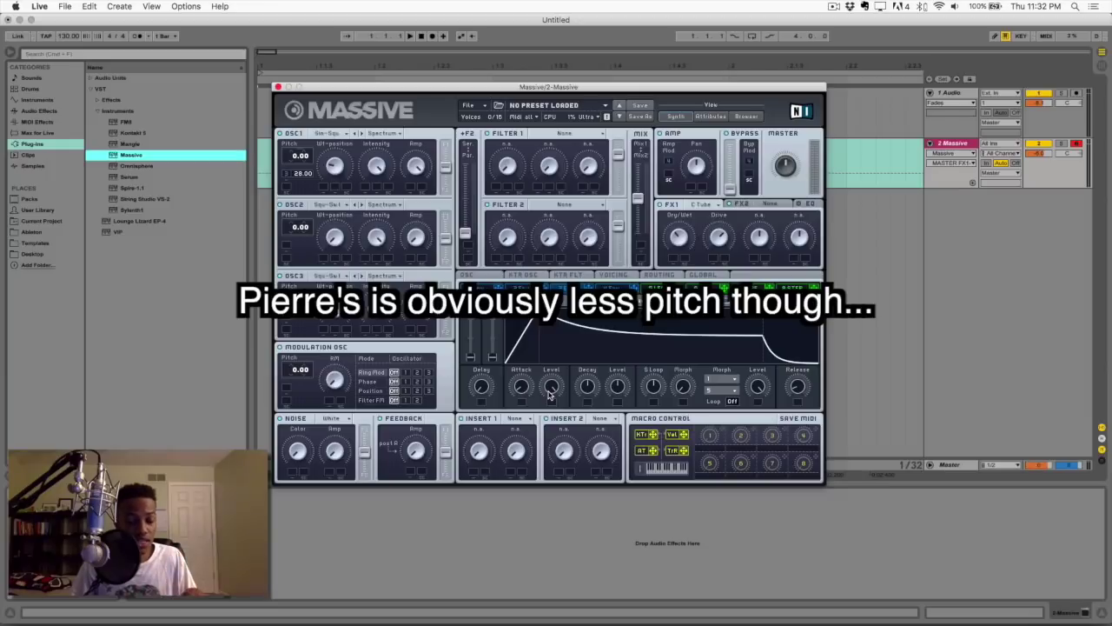
pyautogui.moveTo(550, 392); pyautogui.dragTo(585, 402)
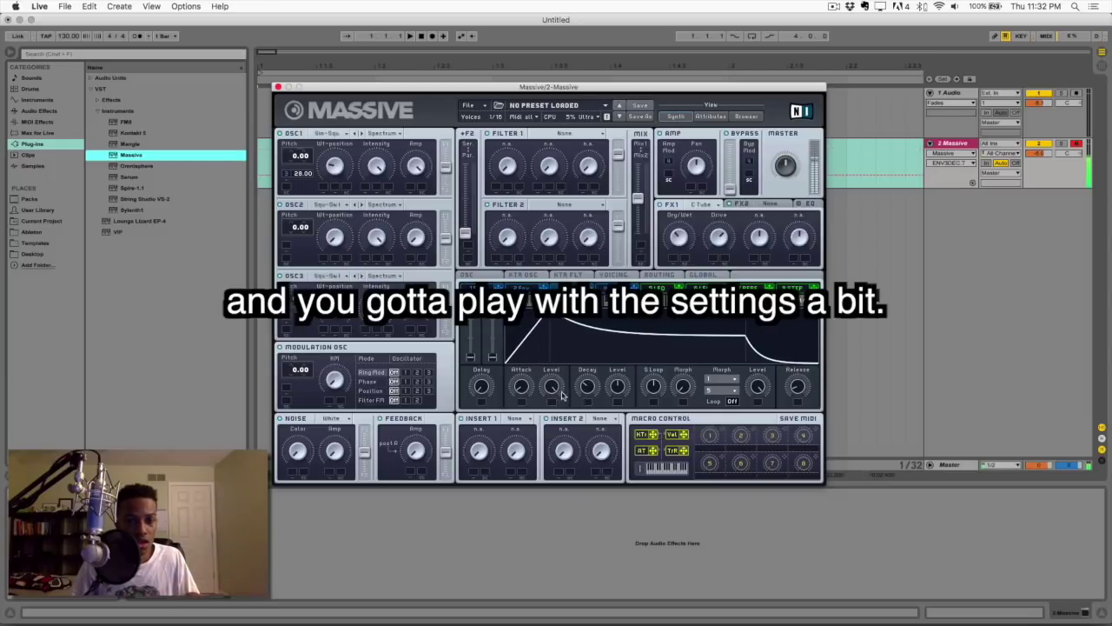
pyautogui.moveTo(619, 388)
pyautogui.mouseDown()
pyautogui.moveTo(619, 448)
pyautogui.moveTo(624, 374)
pyautogui.mouseUp()
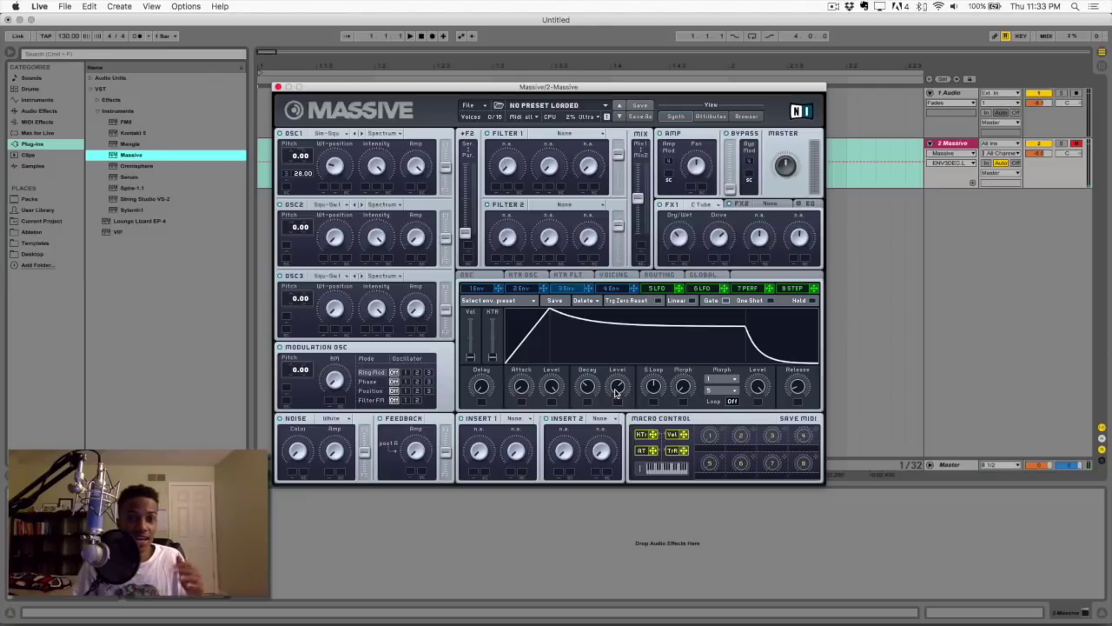
pyautogui.moveTo(615, 393); pyautogui.dragTo(621, 407)
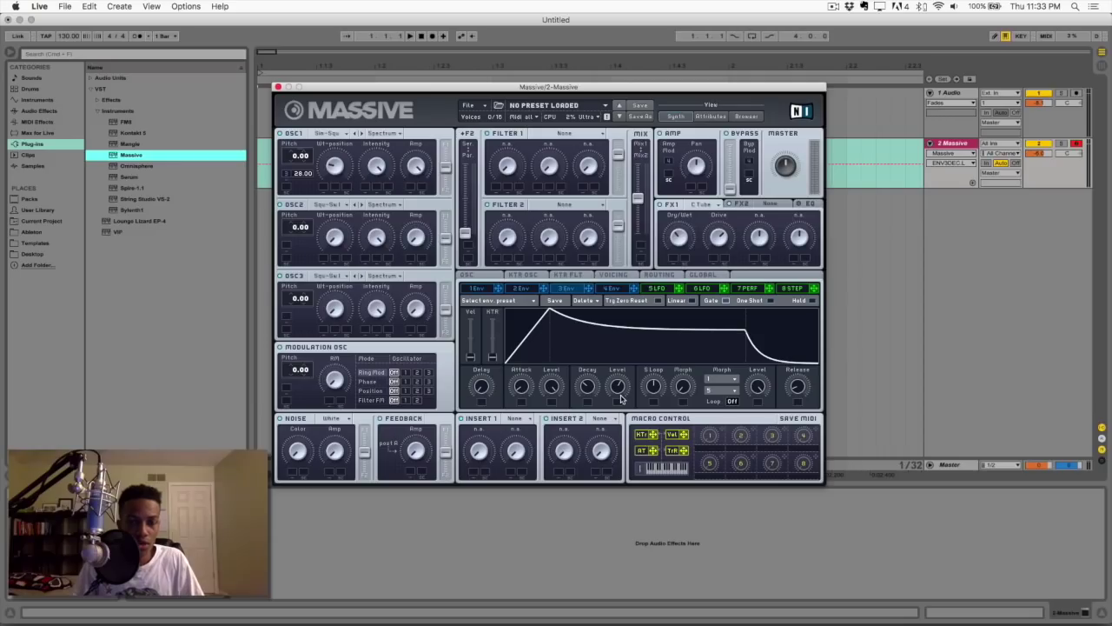
pyautogui.moveTo(619, 389); pyautogui.dragTo(617, 465)
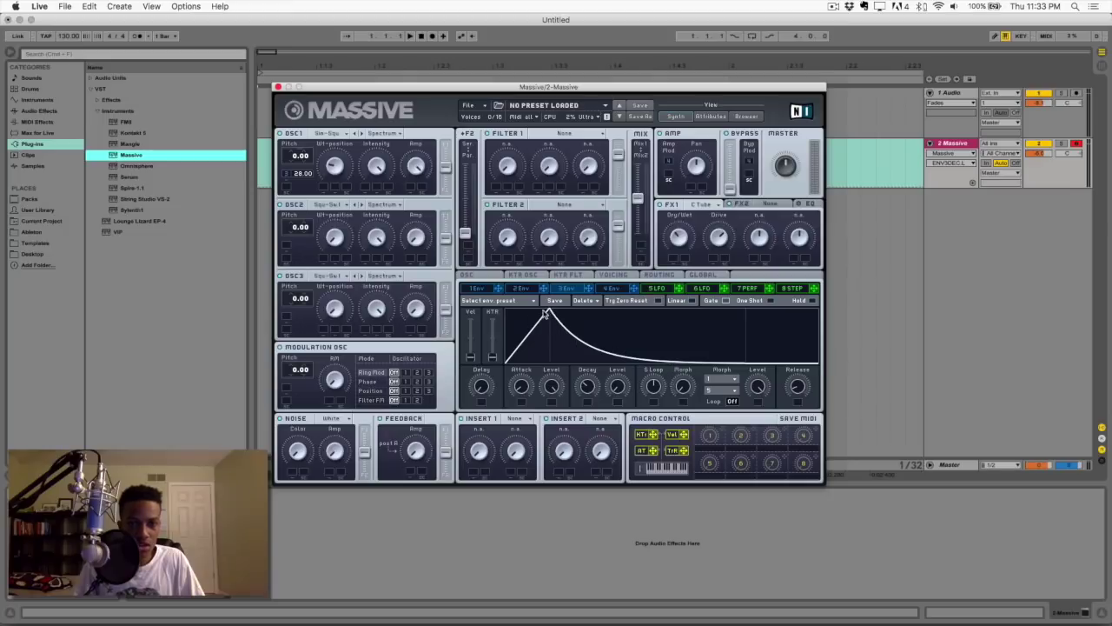
# Fine-tune envelope 3's decay time and shorten its attack
pyautogui.moveTo(583, 389); pyautogui.dragTo(584, 397)
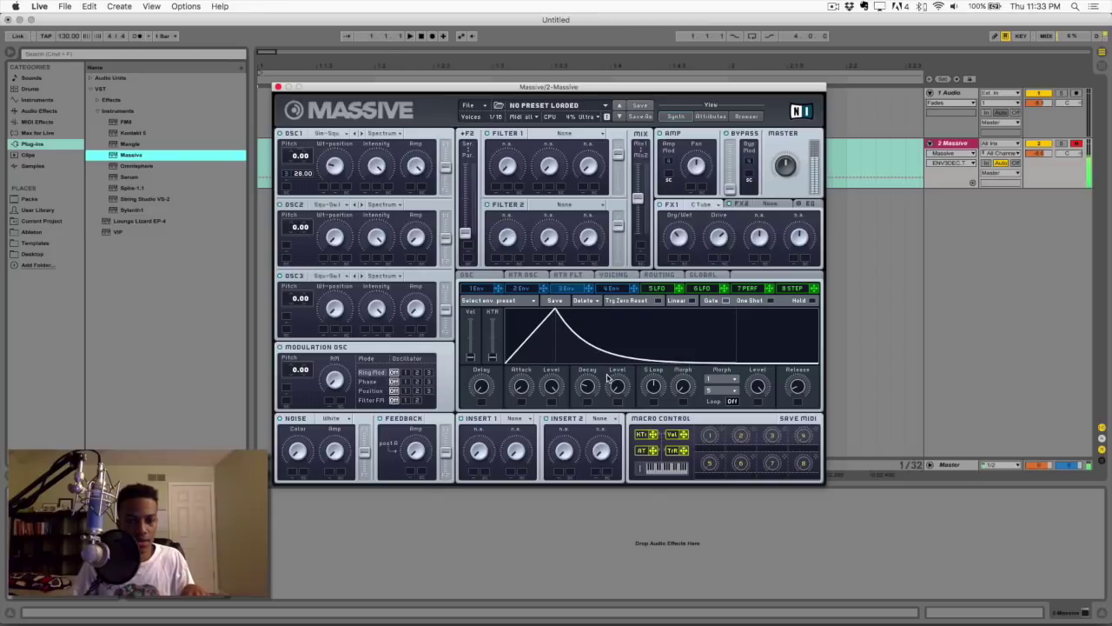
pyautogui.moveTo(591, 392); pyautogui.dragTo(593, 388)
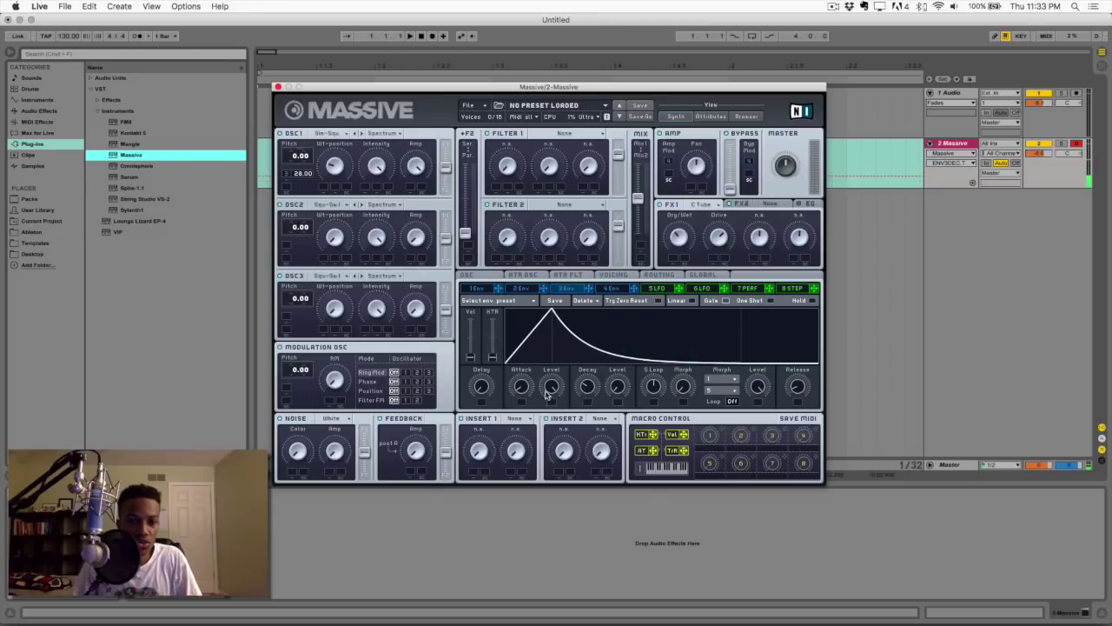
pyautogui.moveTo(523, 389); pyautogui.dragTo(527, 396)
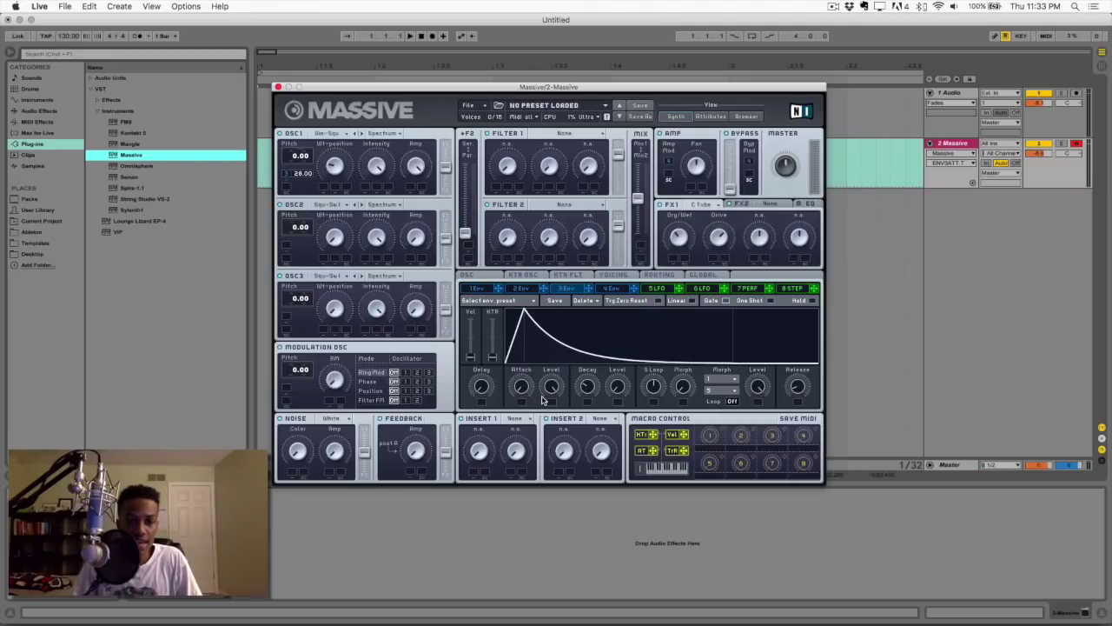
pyautogui.moveTo(527, 392); pyautogui.dragTo(502, 455)
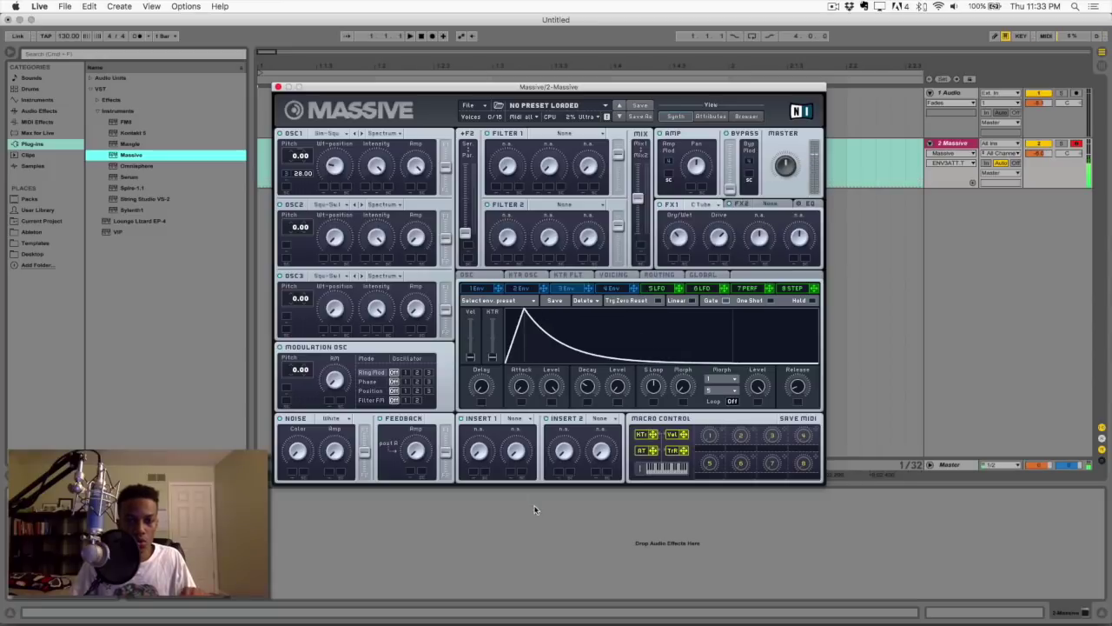
# Try a longer delay on envelope 3, return the delay to zero and readjust the decay
pyautogui.moveTo(485, 385); pyautogui.dragTo(493, 372)
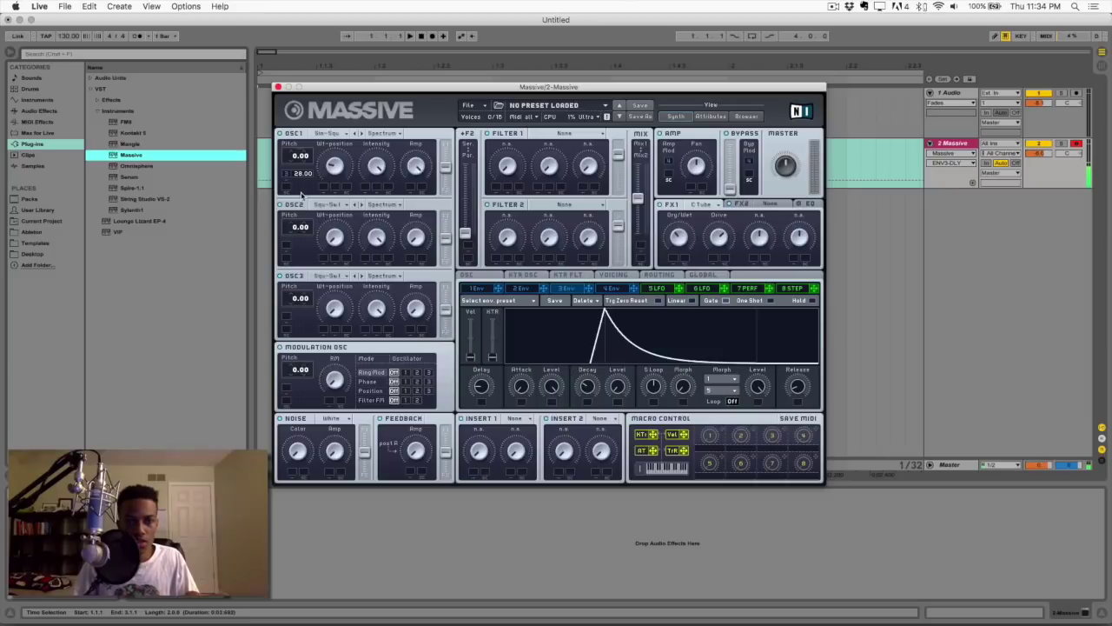
pyautogui.moveTo(491, 386); pyautogui.dragTo(502, 394)
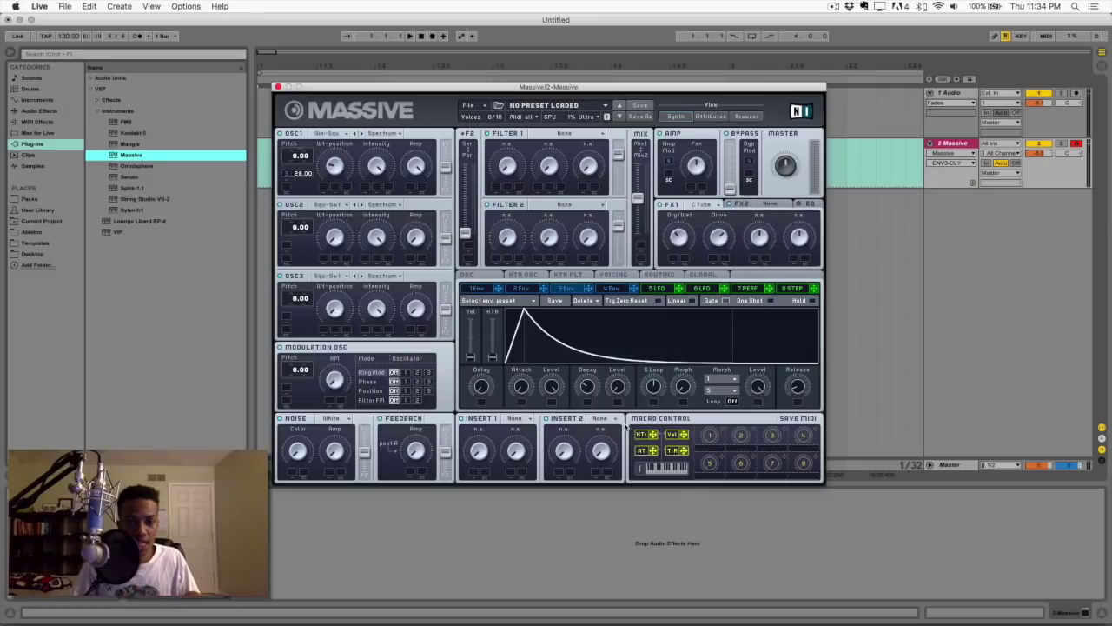
pyautogui.moveTo(582, 391); pyautogui.dragTo(589, 387)
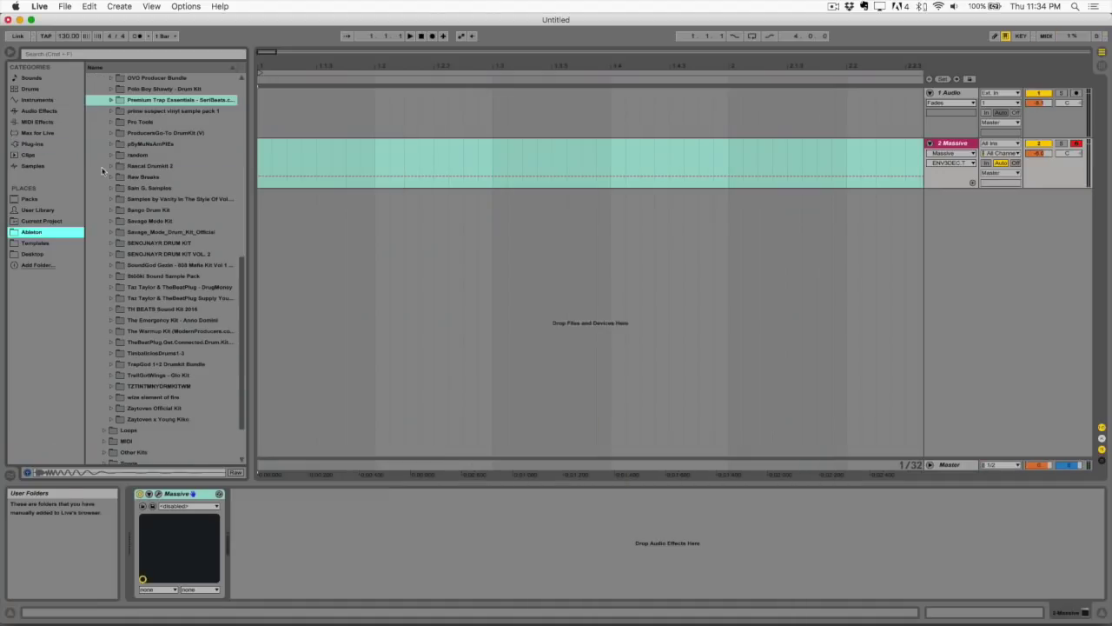
# Replace Massive on the MIDI track with the Plug 808.adg preset from the user library
pyautogui.click(112, 165)
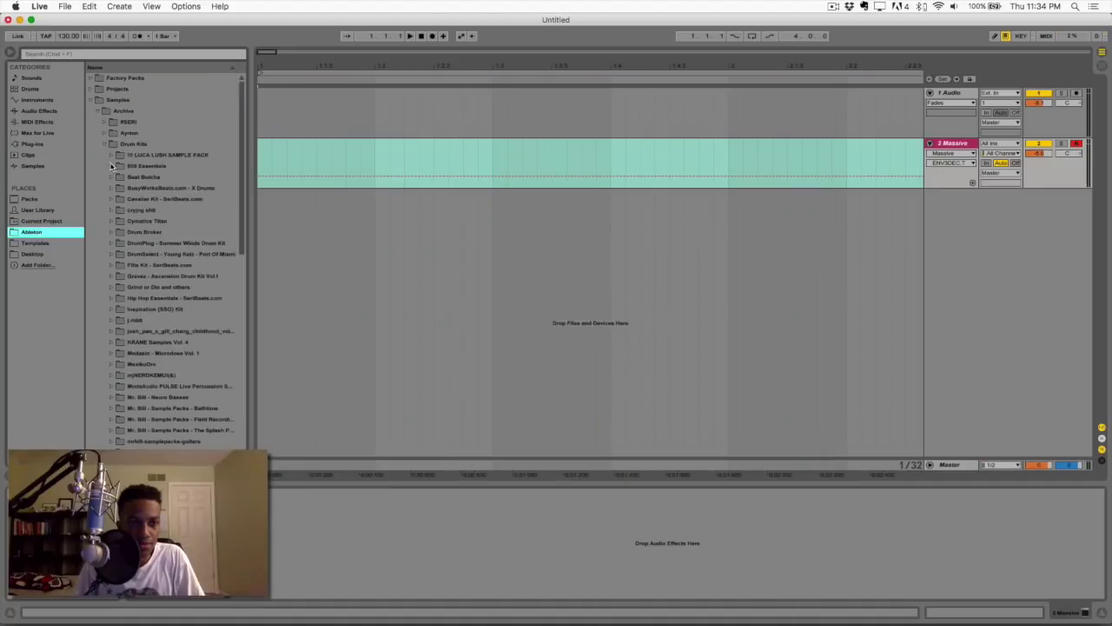
pyautogui.click(40, 221)
pyautogui.click(40, 210)
pyautogui.click(98, 90)
pyautogui.scroll(-5, 146, 310)
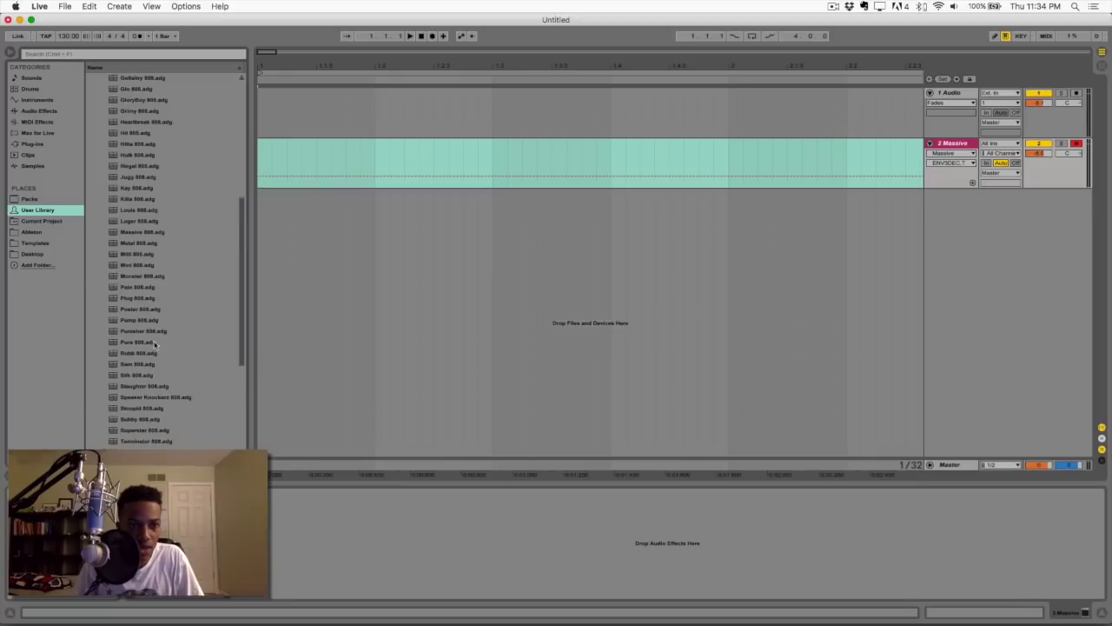
pyautogui.doubleClick(137, 297)
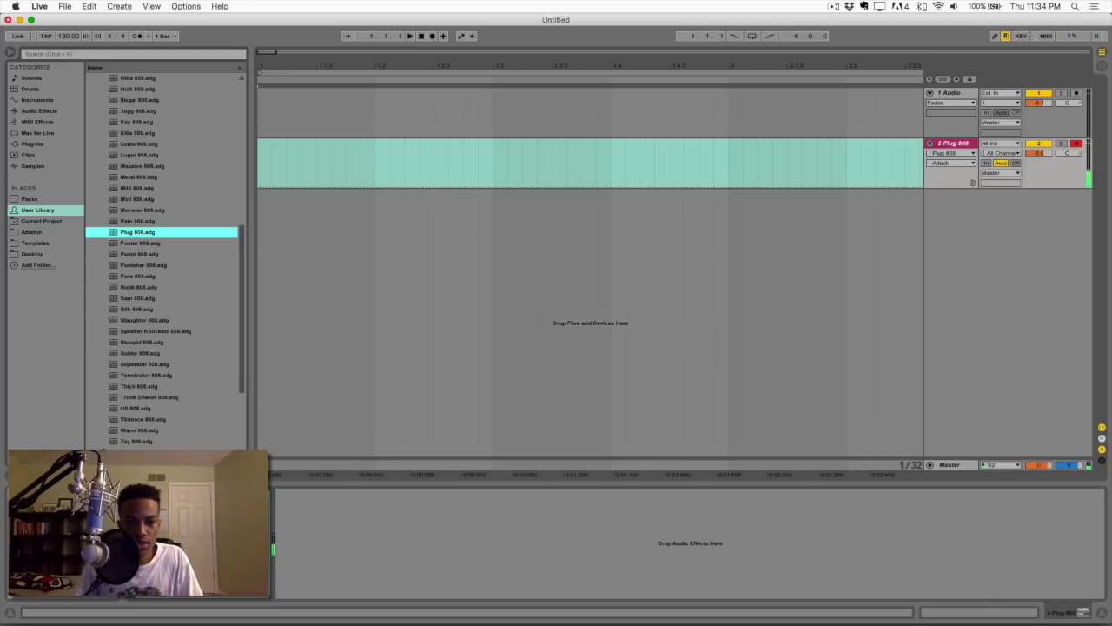
# Show the Plug Sampler inside the rack and switch on its pitch envelope
pyautogui.click(278, 537)
pyautogui.doubleClick(278, 537)
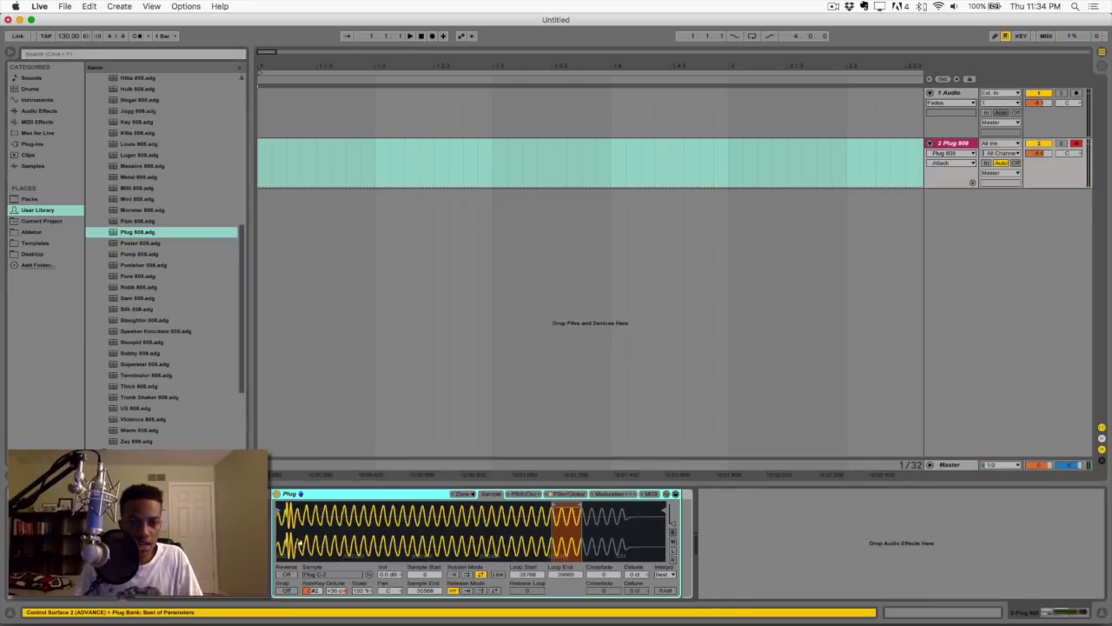
pyautogui.click(524, 493)
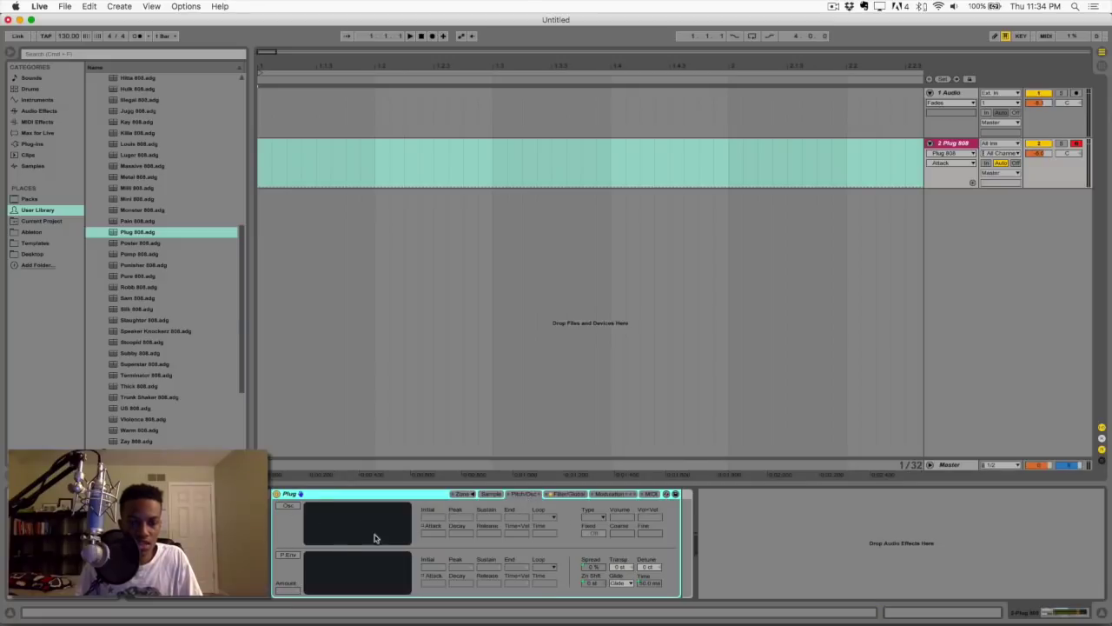
pyautogui.click(287, 554)
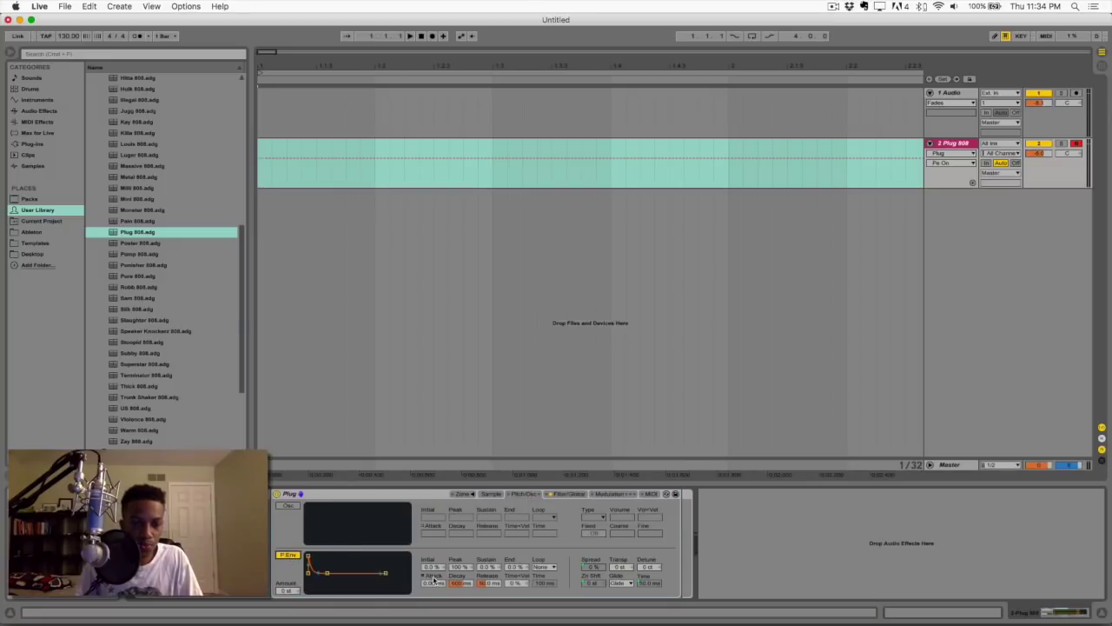
# Give the Plug Sampler's pitch envelope a shorter decay, a +28 st amount and an attack of about 14 ms, and readjust the amount
pyautogui.moveTo(457, 587); pyautogui.dragTo(457, 605)
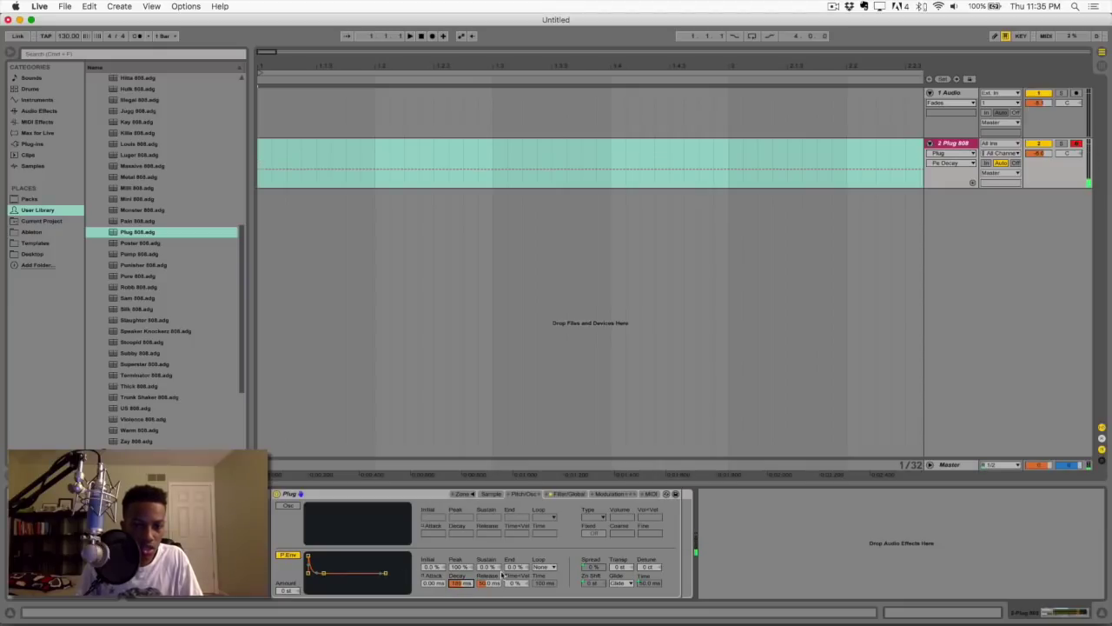
pyautogui.moveTo(293, 591); pyautogui.dragTo(294, 600)
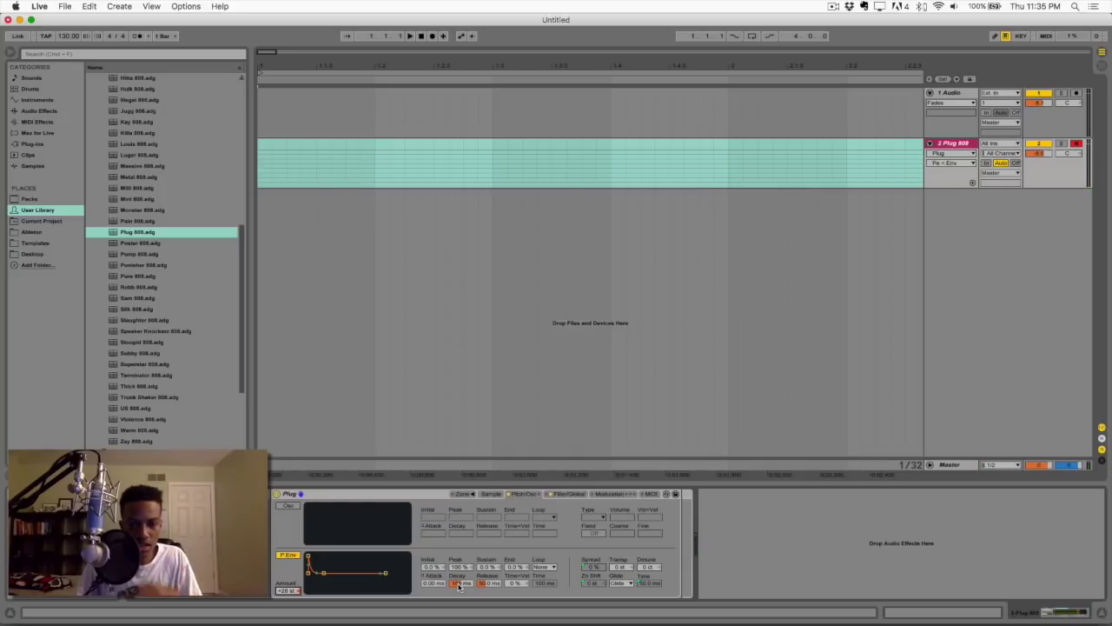
pyautogui.moveTo(432, 582); pyautogui.dragTo(432, 573)
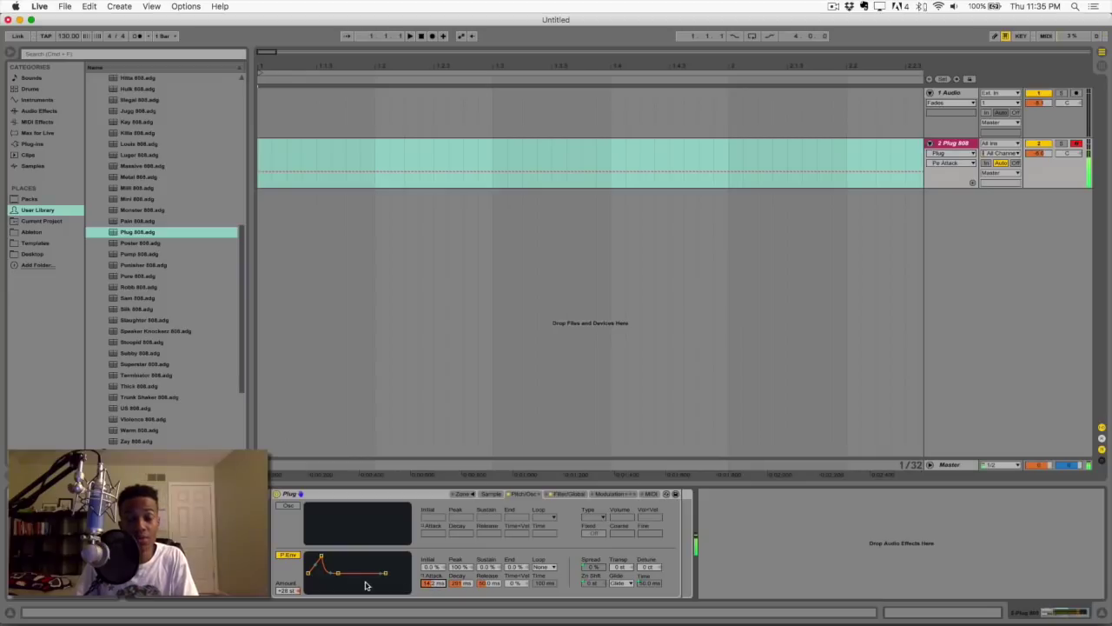
pyautogui.moveTo(294, 592); pyautogui.dragTo(295, 609)
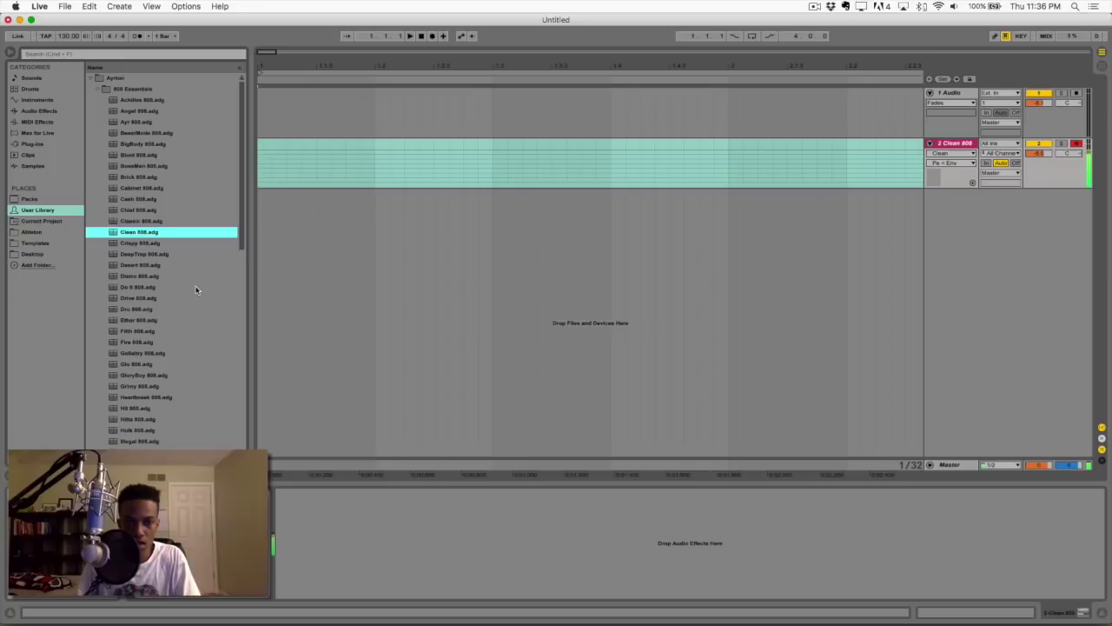
# Show the Sampler inside the Clean 808 rack and switch on its pitch envelope
pyautogui.doubleClick(274, 522)
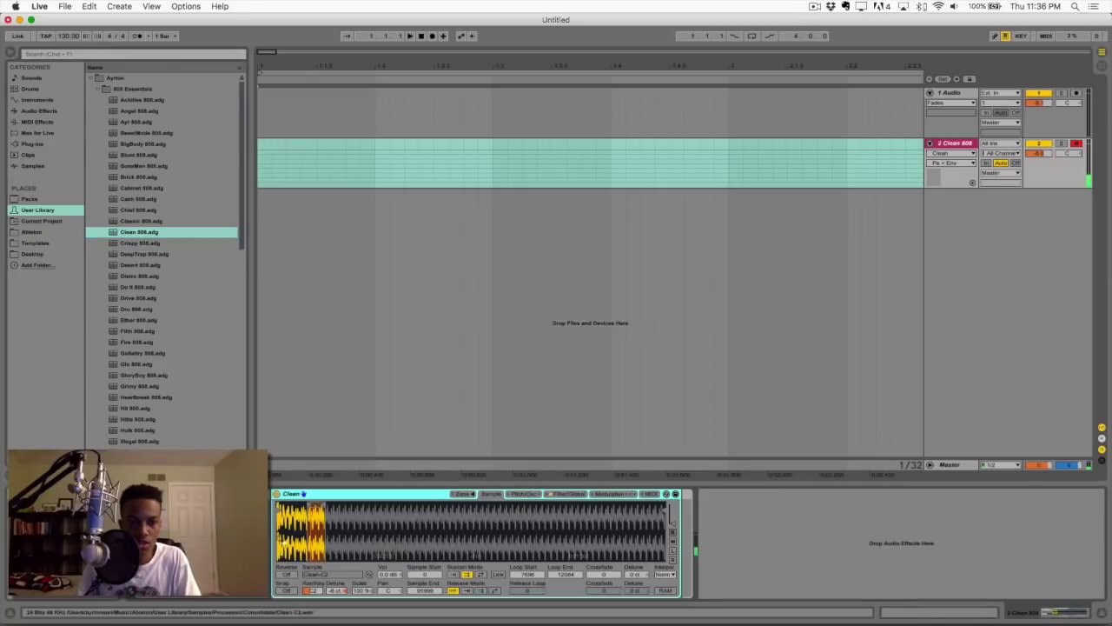
pyautogui.click(512, 494)
pyautogui.click(287, 554)
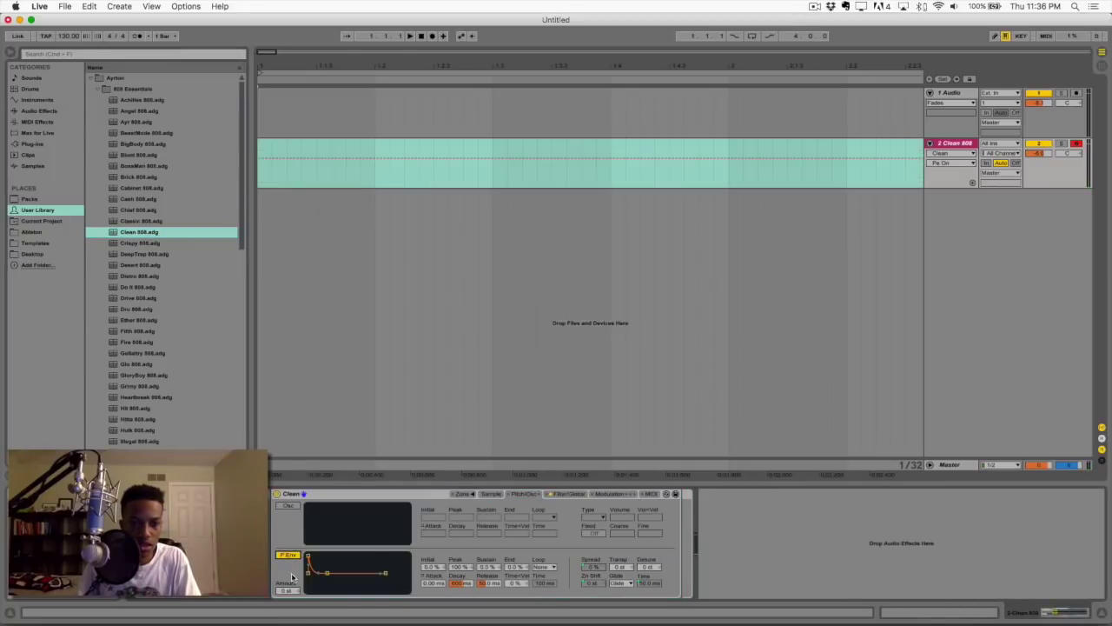
# Shape the Clean Sampler's pitch envelope with an amount of +23 st, a short attack and a shorter decay
pyautogui.moveTo(285, 591); pyautogui.dragTo(286, 569)
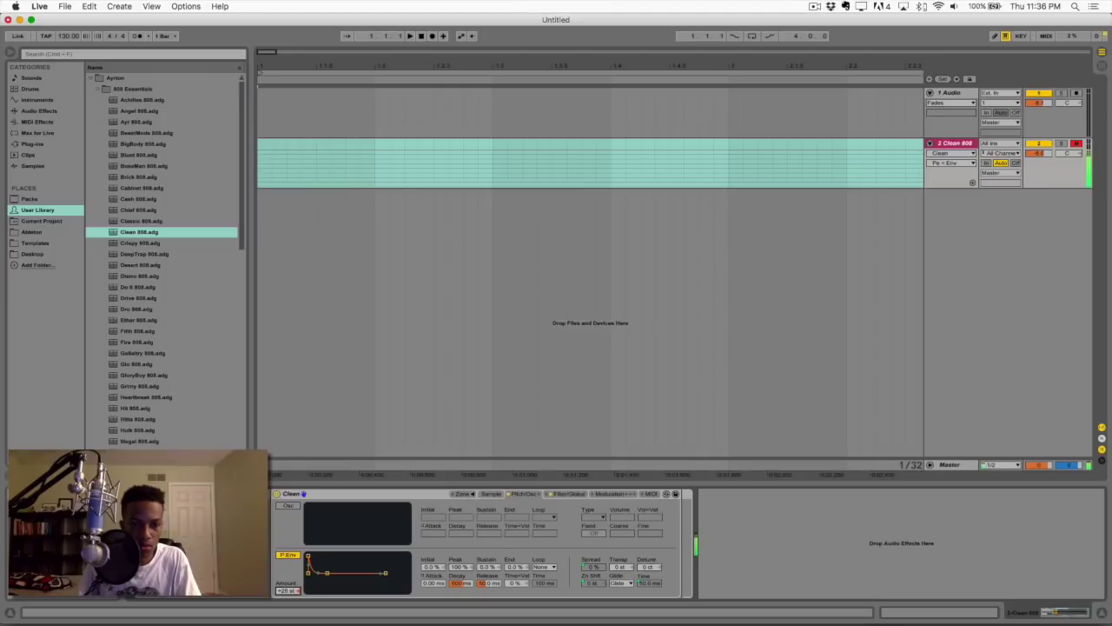
pyautogui.moveTo(460, 587)
pyautogui.mouseDown()
pyautogui.moveTo(460, 600)
pyautogui.moveTo(435, 563)
pyautogui.moveTo(460, 570)
pyautogui.moveTo(434, 574)
pyautogui.moveTo(455, 594)
pyautogui.mouseUp()
pyautogui.click(435, 583)
pyautogui.click(460, 583)
pyautogui.click(435, 583)
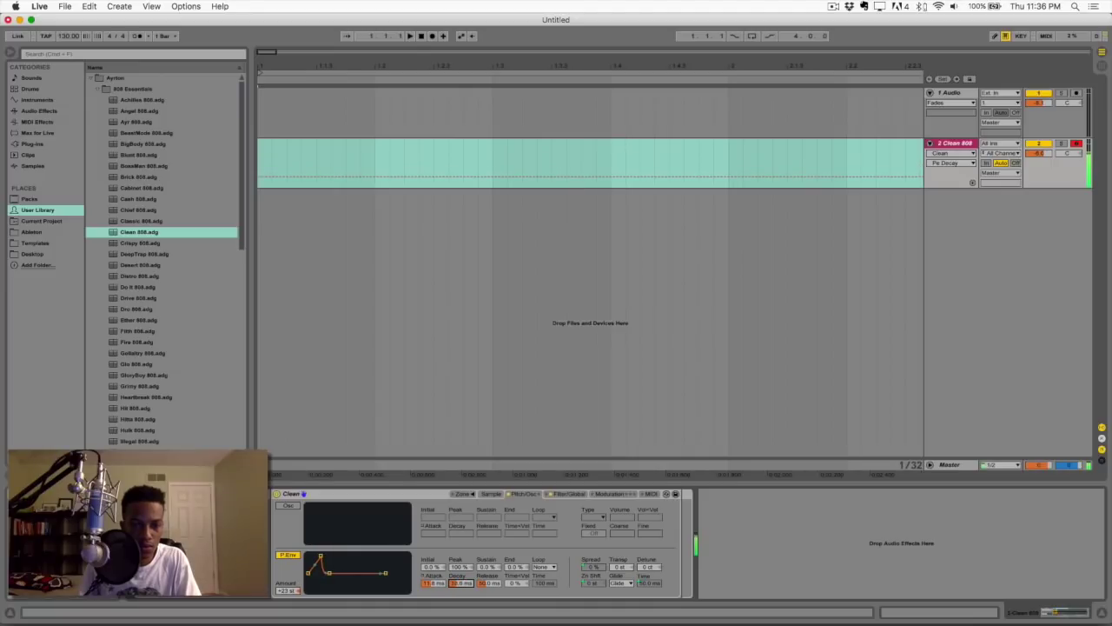